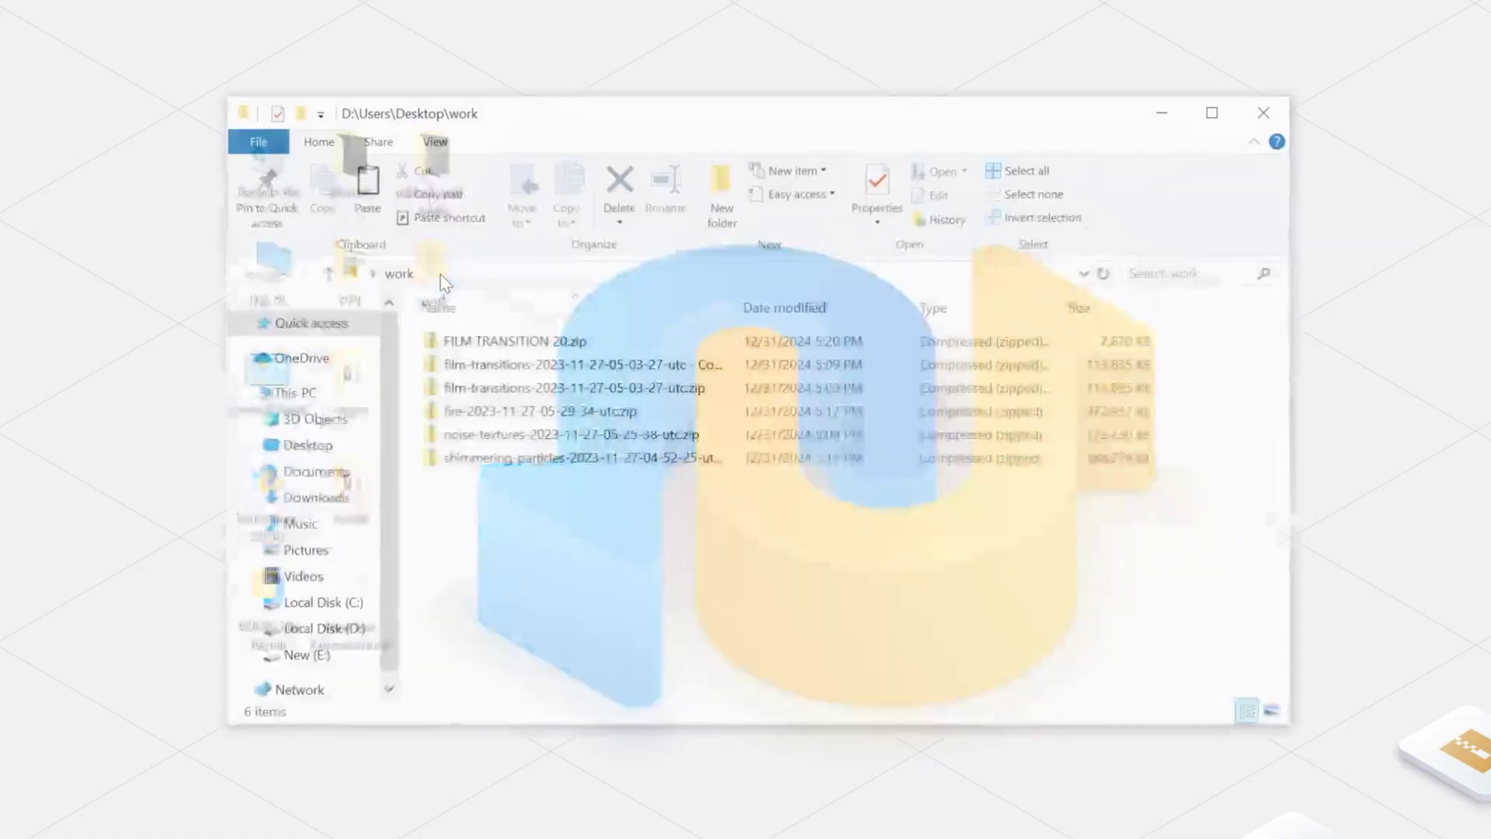
# Try opening FILM TRANSITION 20.zip, then try extracting it with 7-Zip's Extract to.
pyautogui.doubleClick(478, 343)
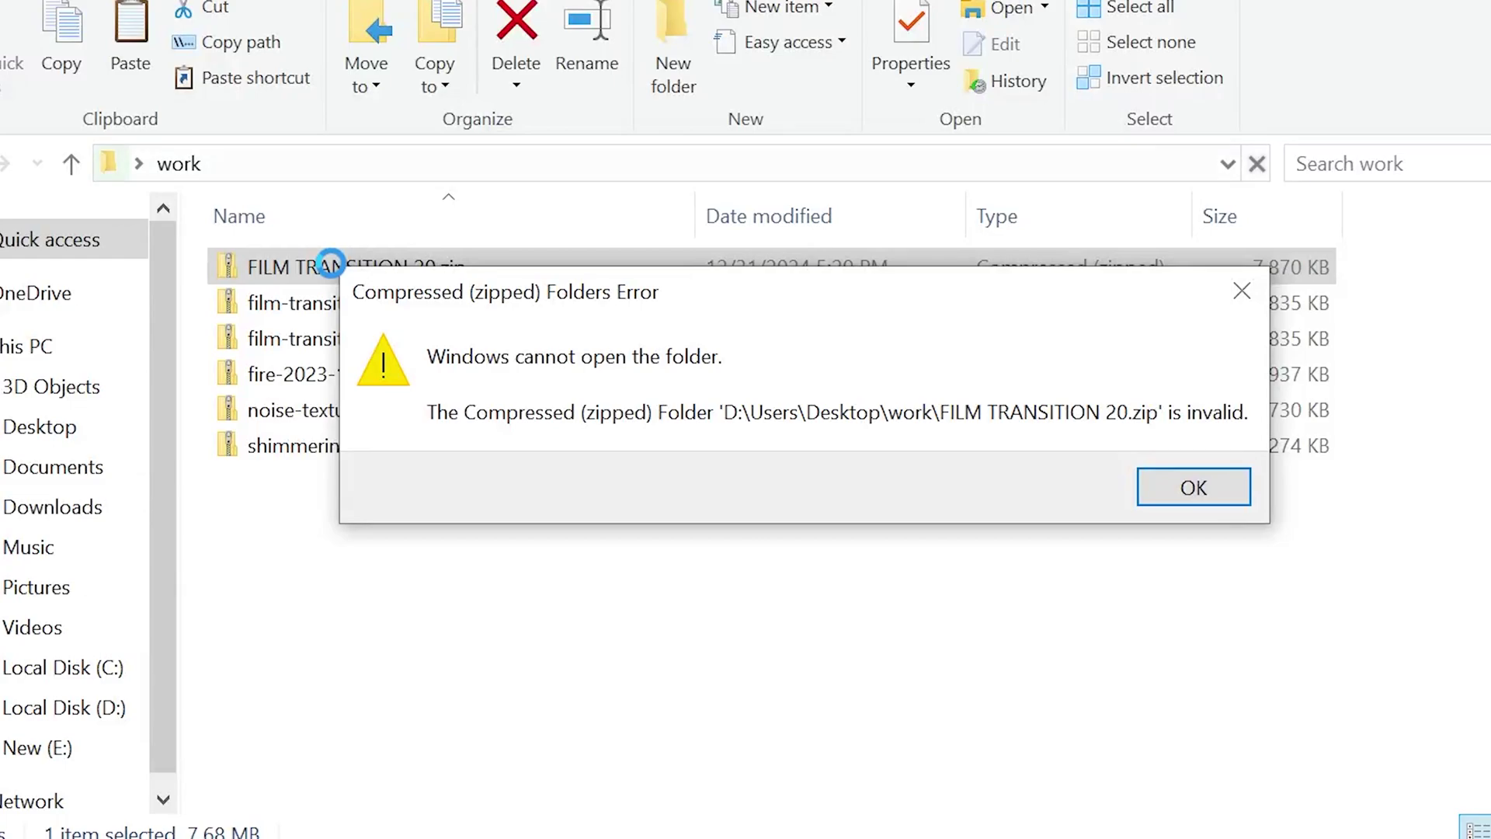
pyautogui.press('Return')
pyautogui.rightClick(418, 268)
pyautogui.moveTo(415, 464)
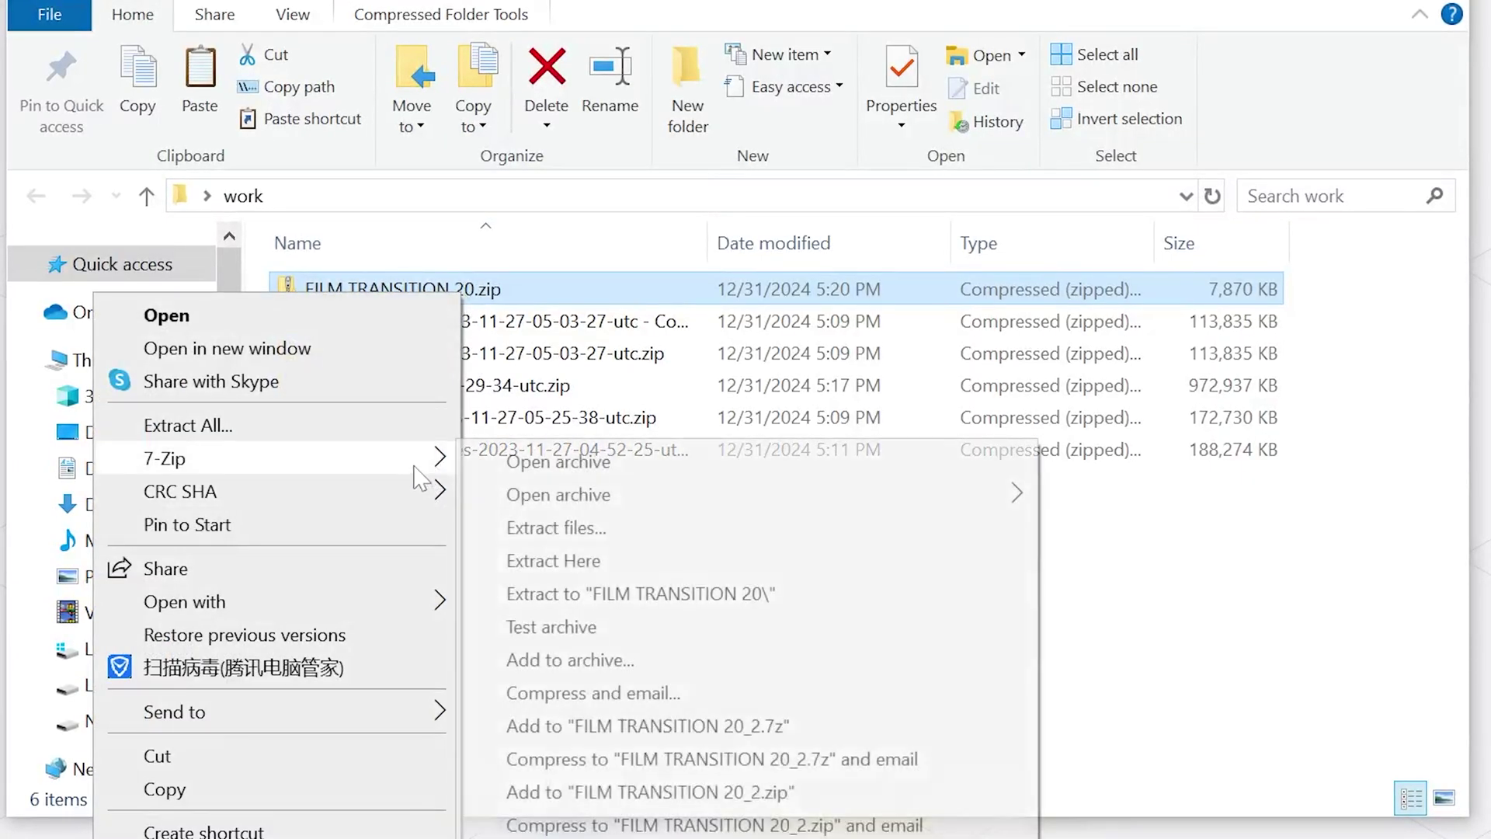
pyautogui.click(584, 595)
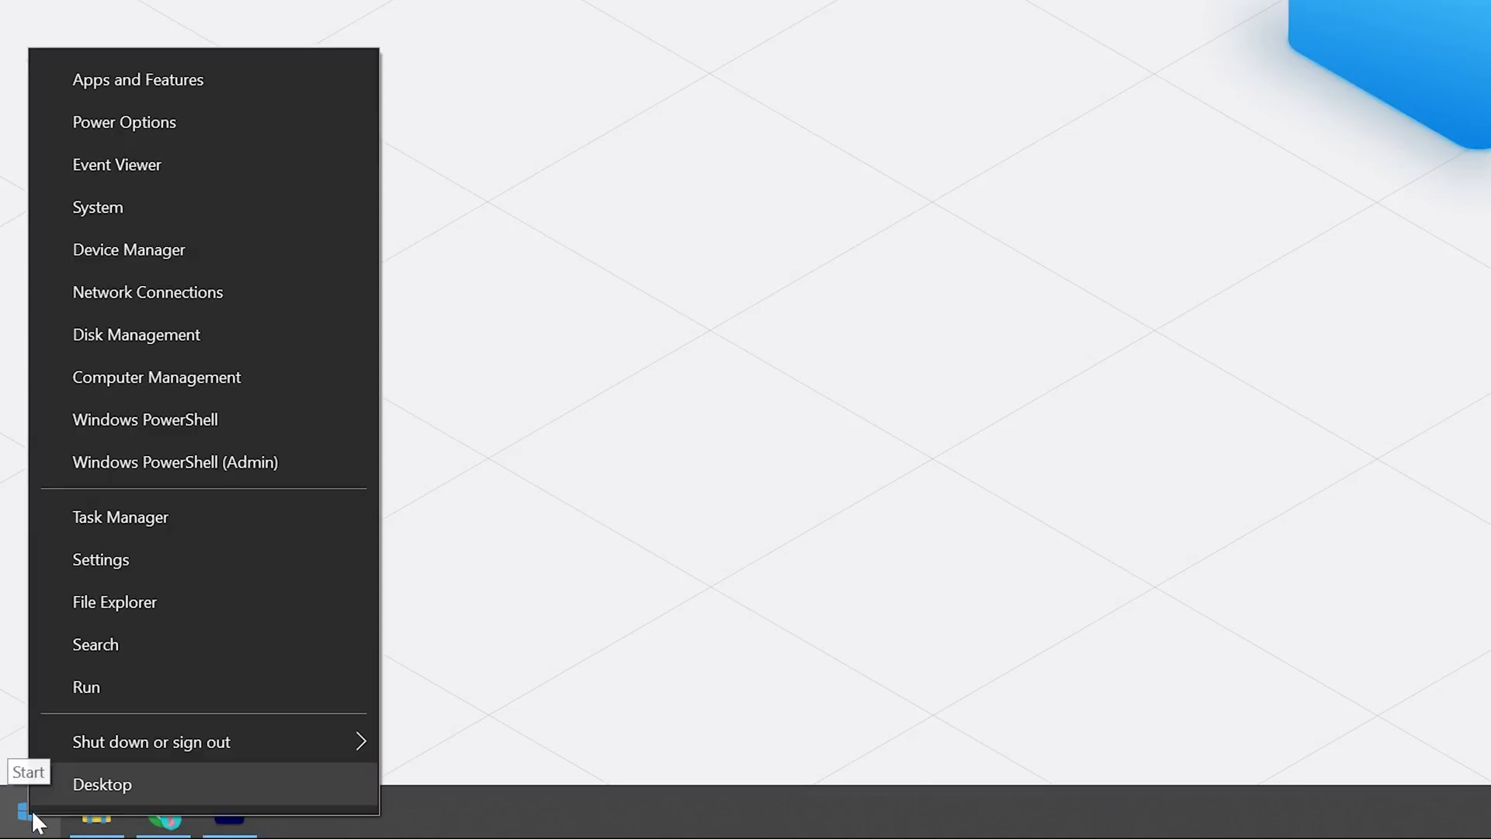
# Restart the Windows Explorer process from Task Manager.
pyautogui.click(141, 535)
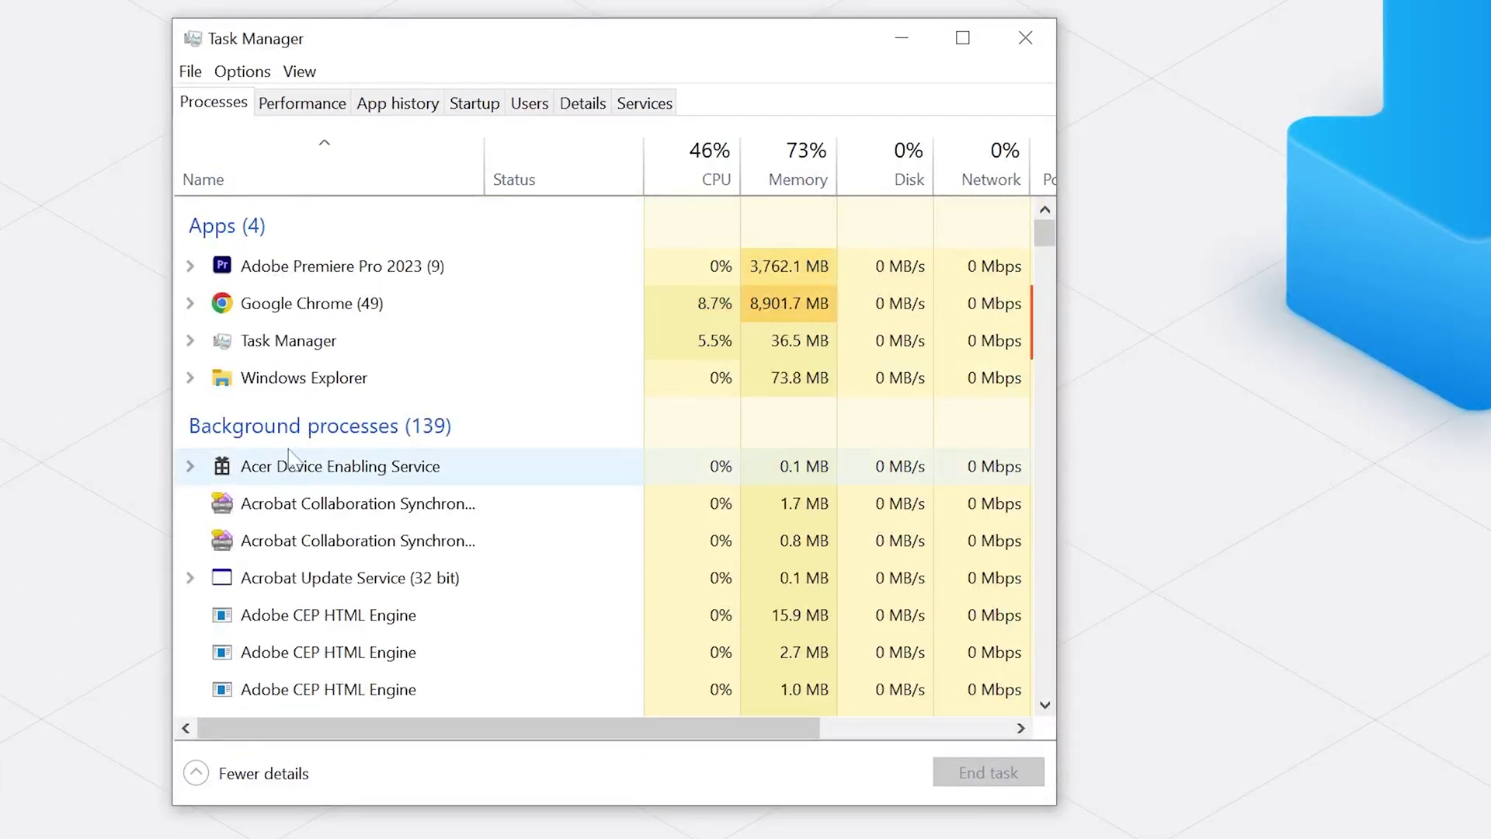
pyautogui.click(358, 382)
pyautogui.rightClick(359, 384)
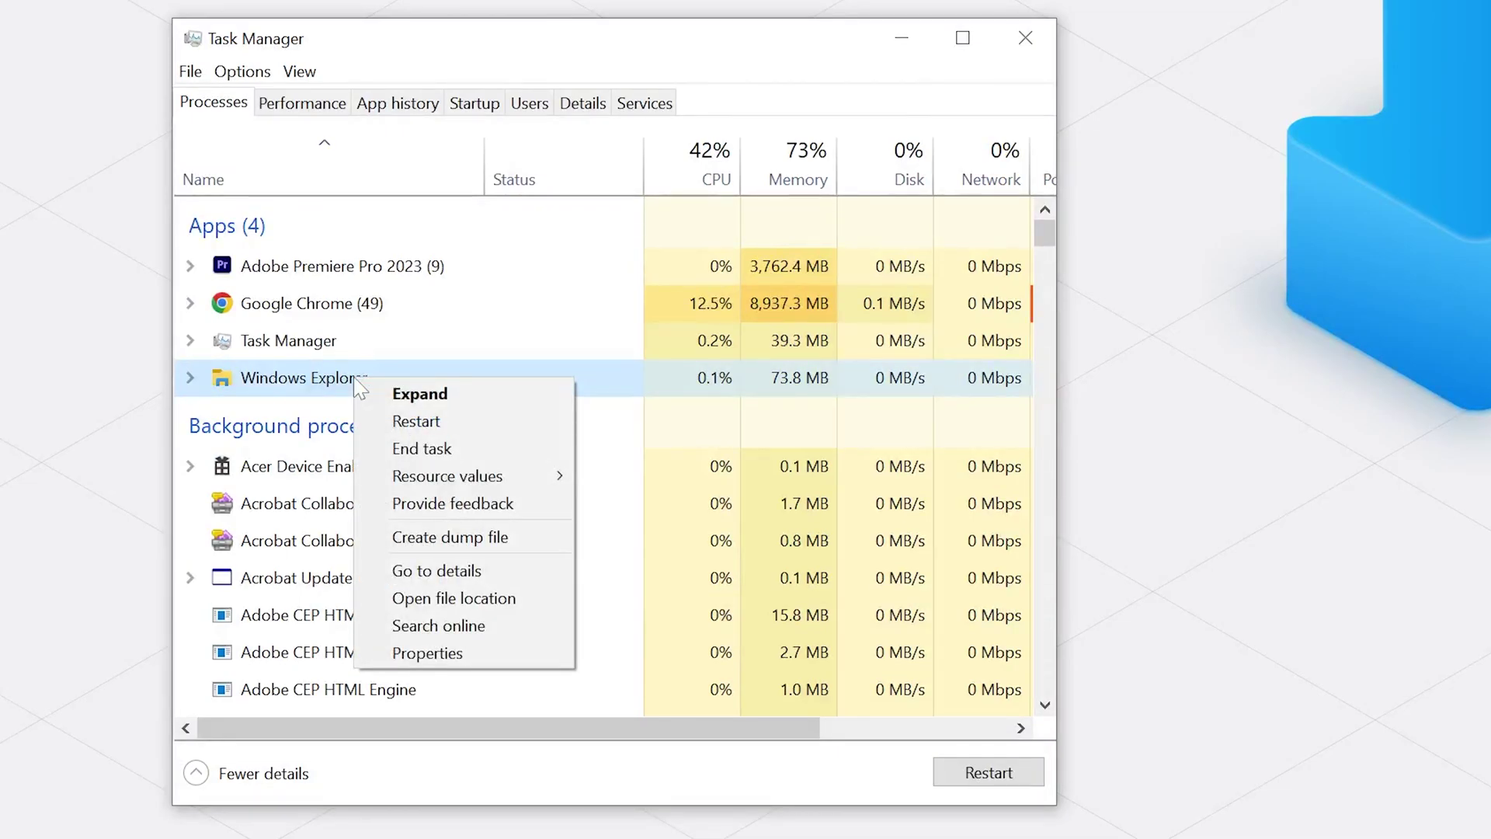
pyautogui.click(400, 421)
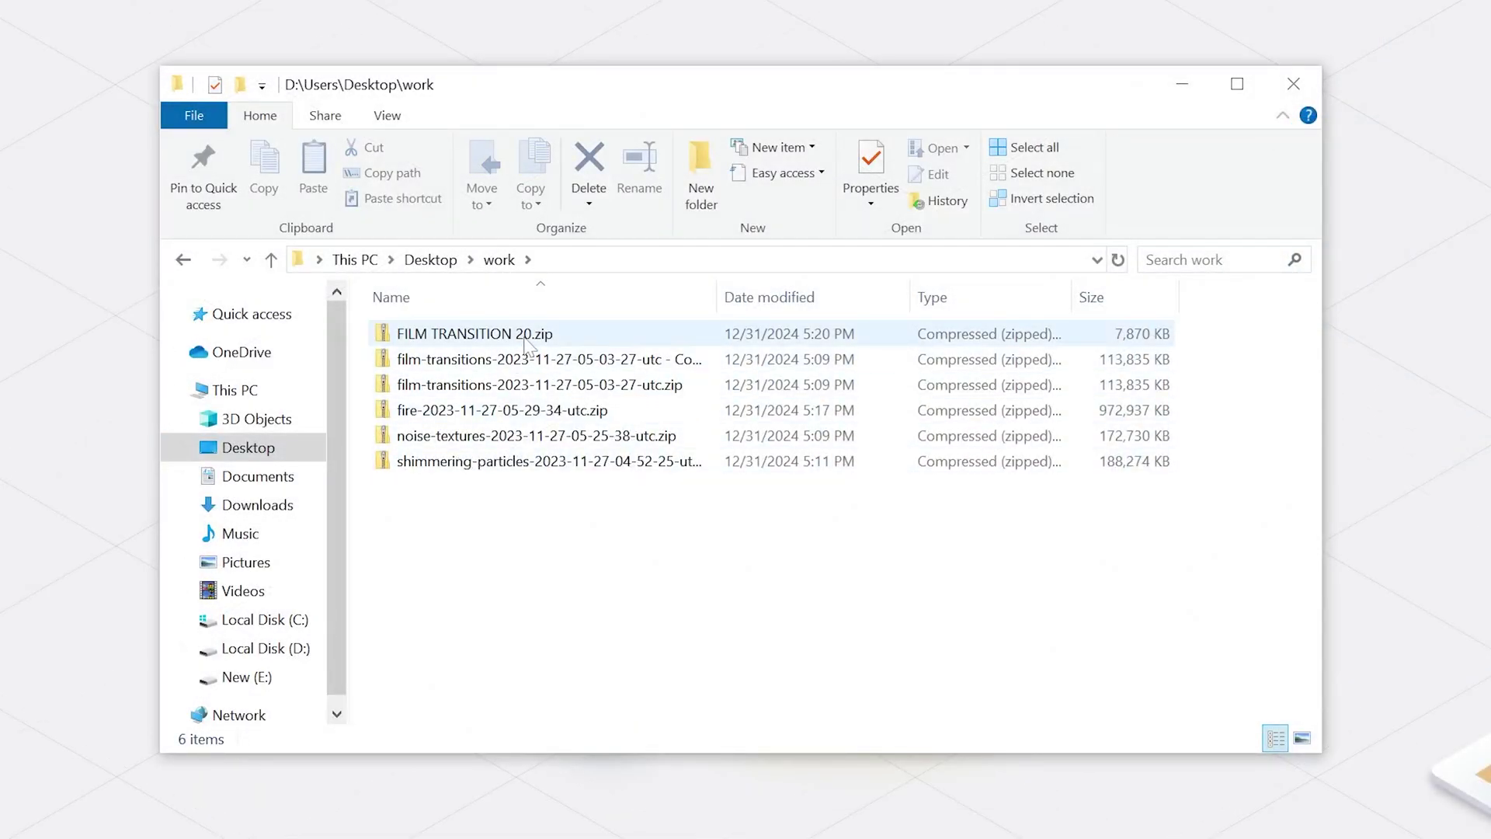
# Retry opening FILM TRANSITION 20.zip, then go to the WinRAR download page.
pyautogui.doubleClick(526, 335)
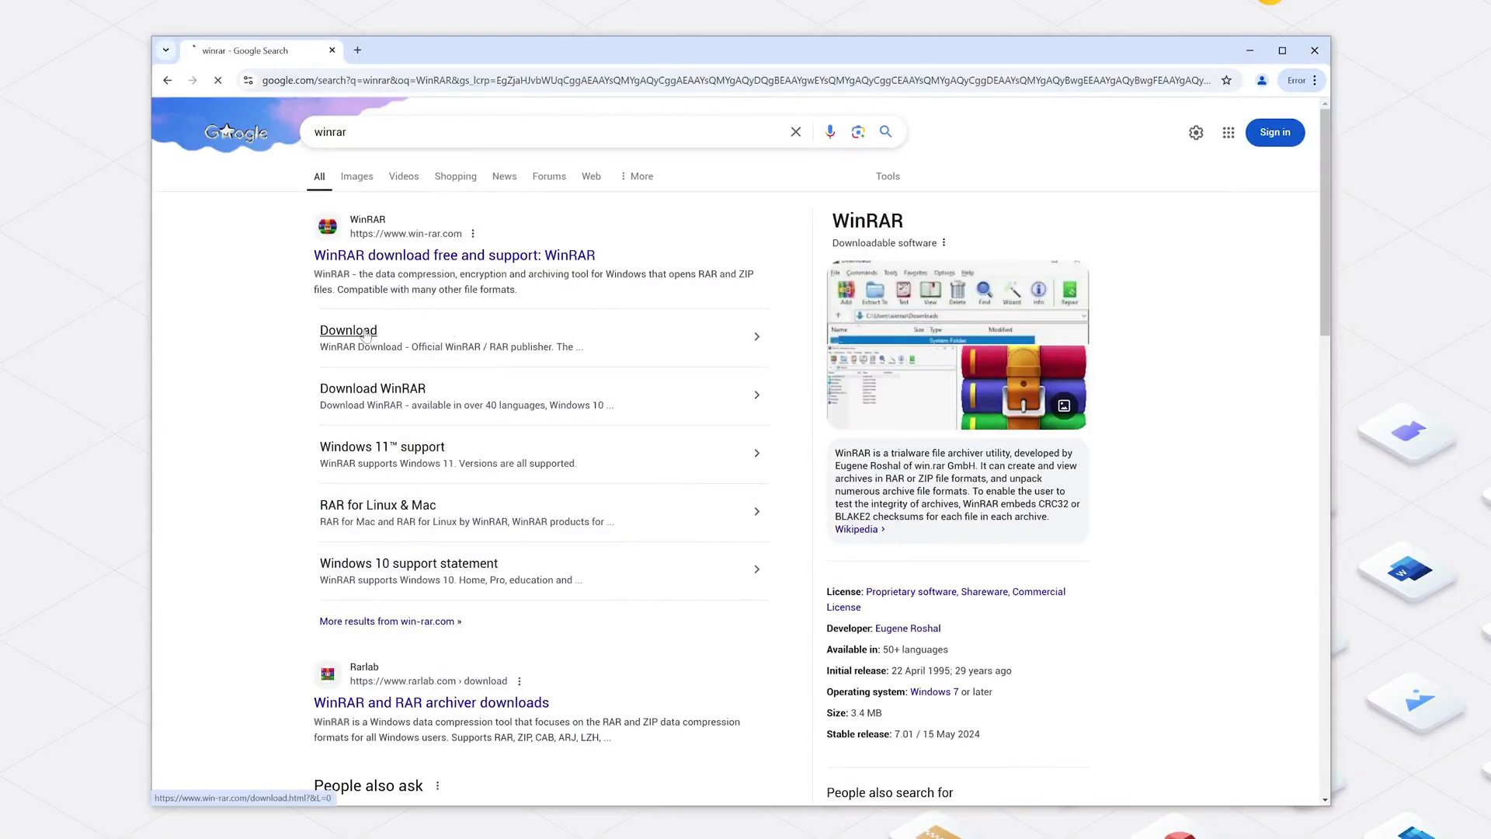
pyautogui.click(367, 335)
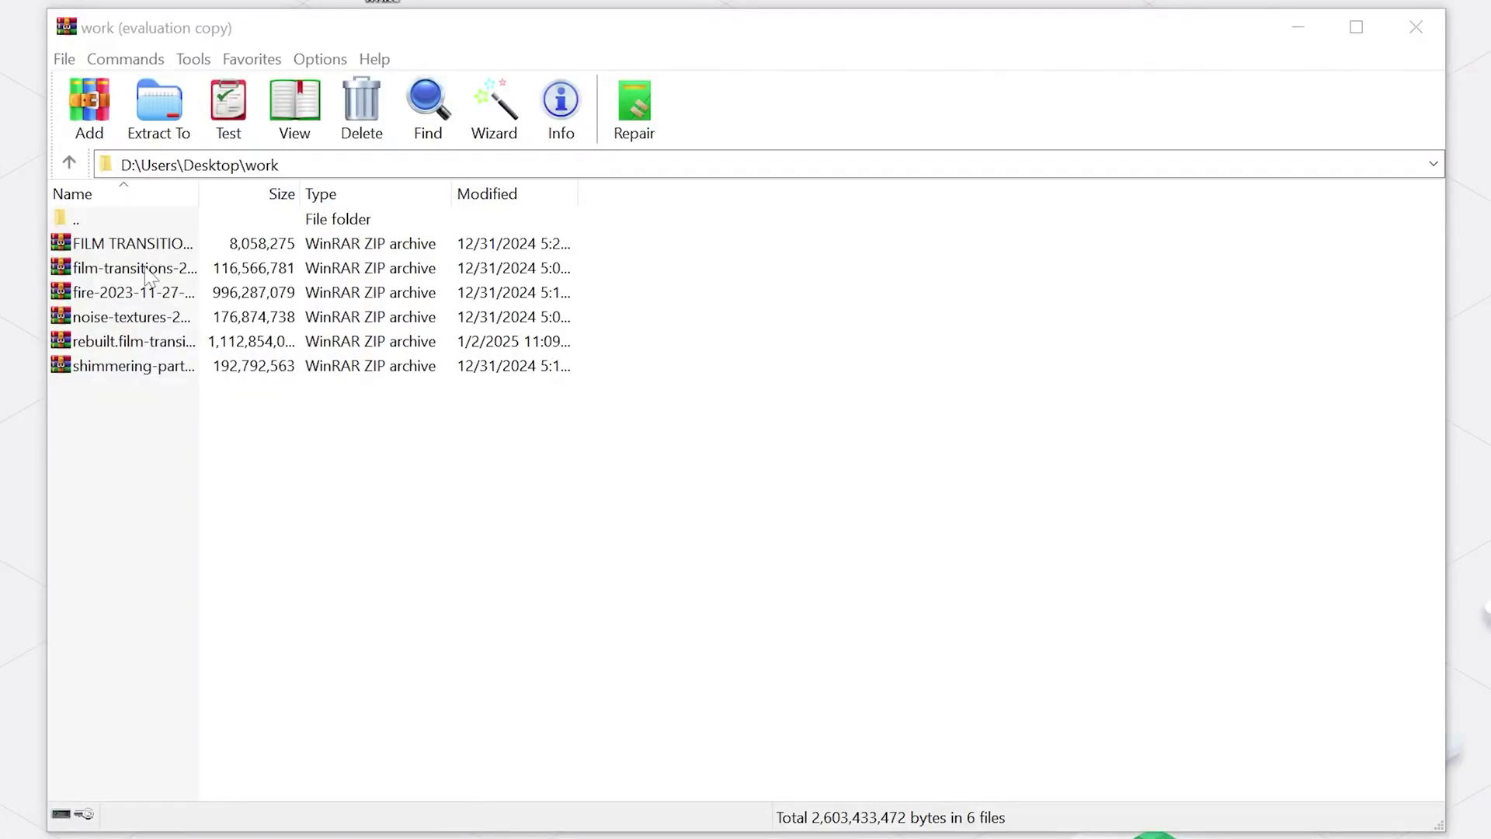
# Repair the film-transitions zip as ZIP into the work folder and open the rebuilt copy.
pyautogui.click(149, 270)
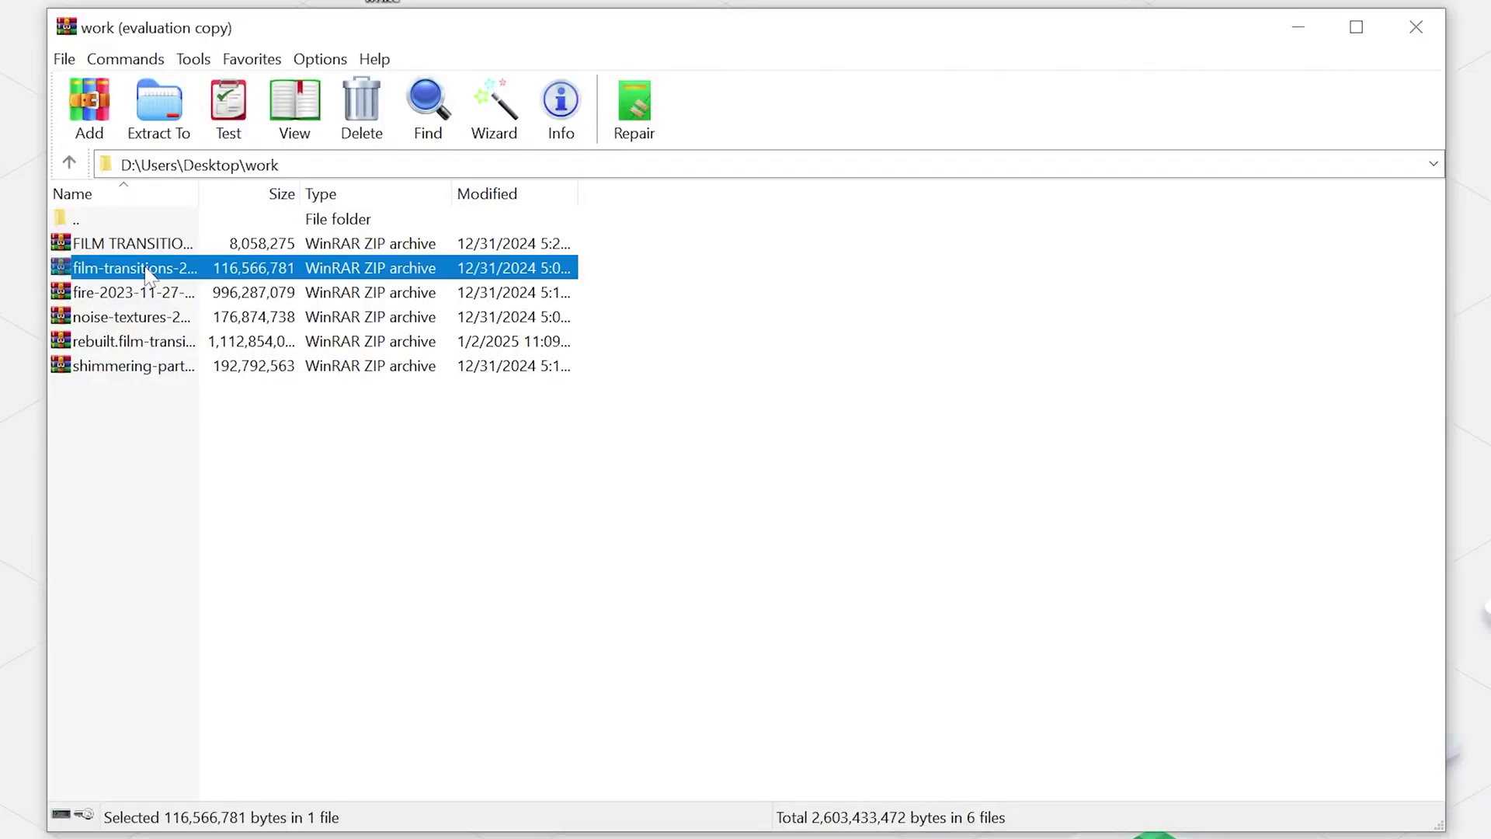
pyautogui.click(191, 59)
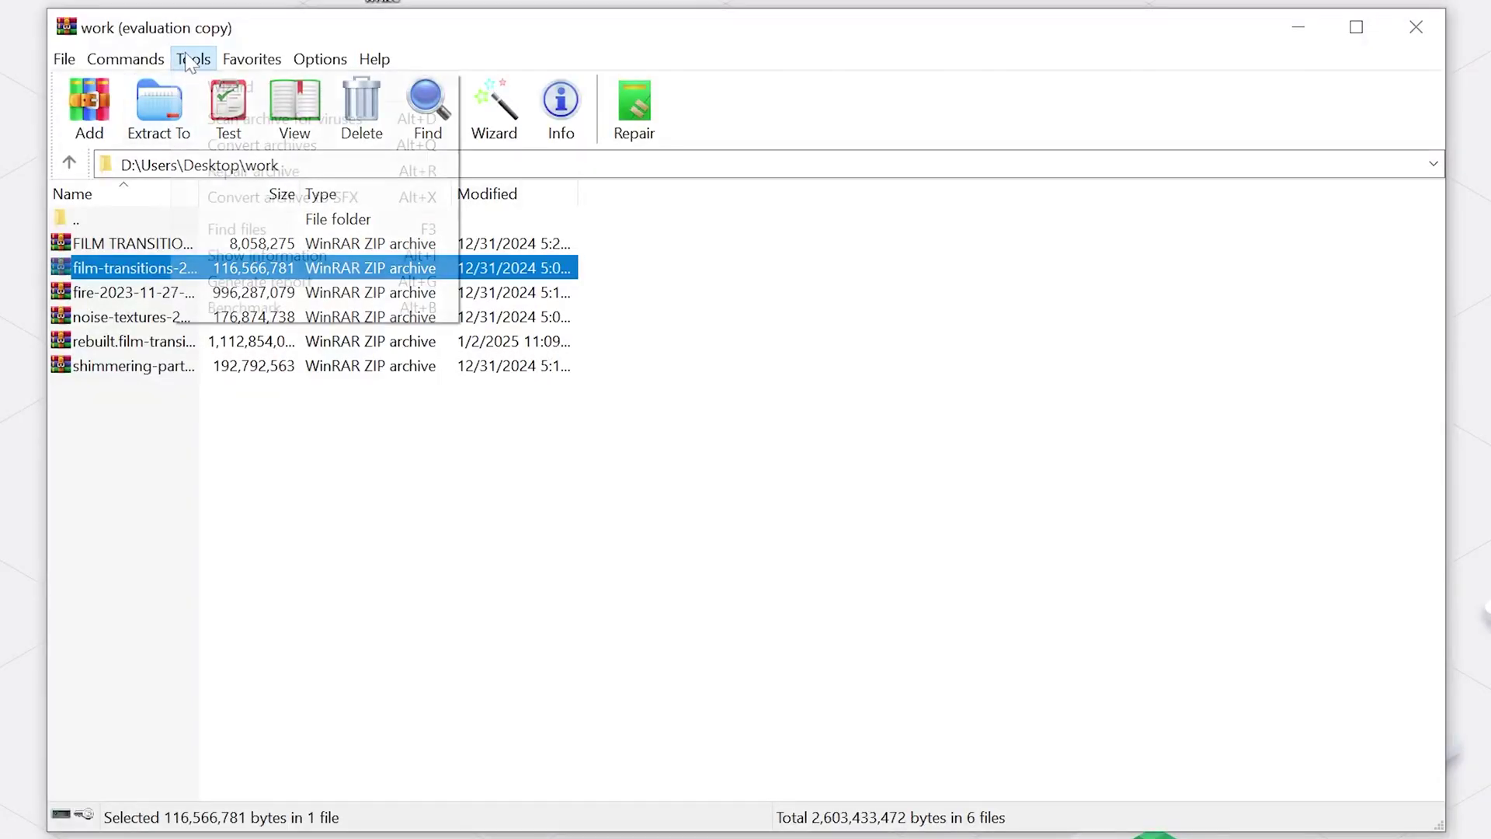
pyautogui.click(244, 175)
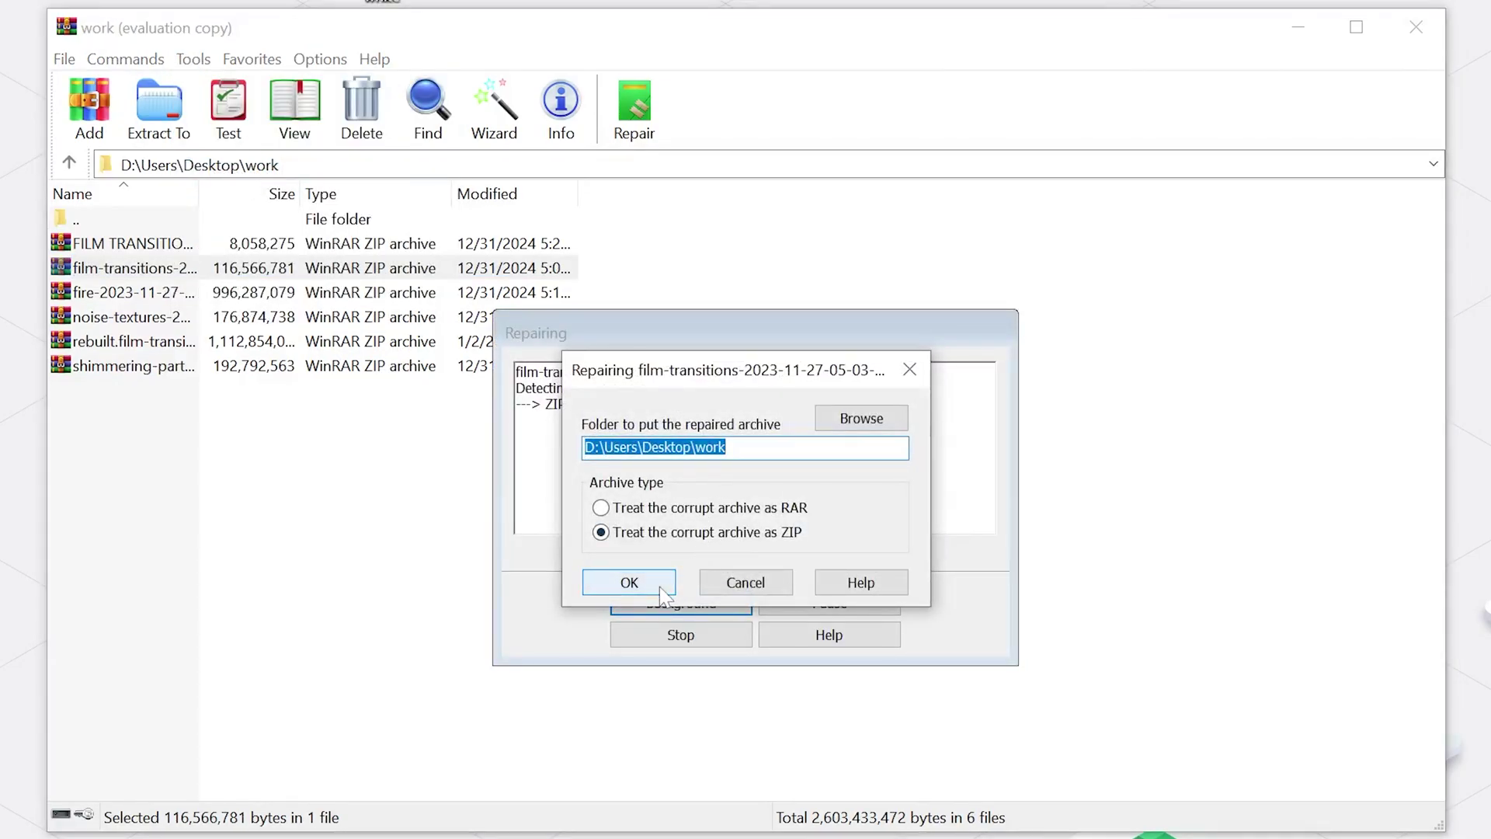
pyautogui.click(661, 589)
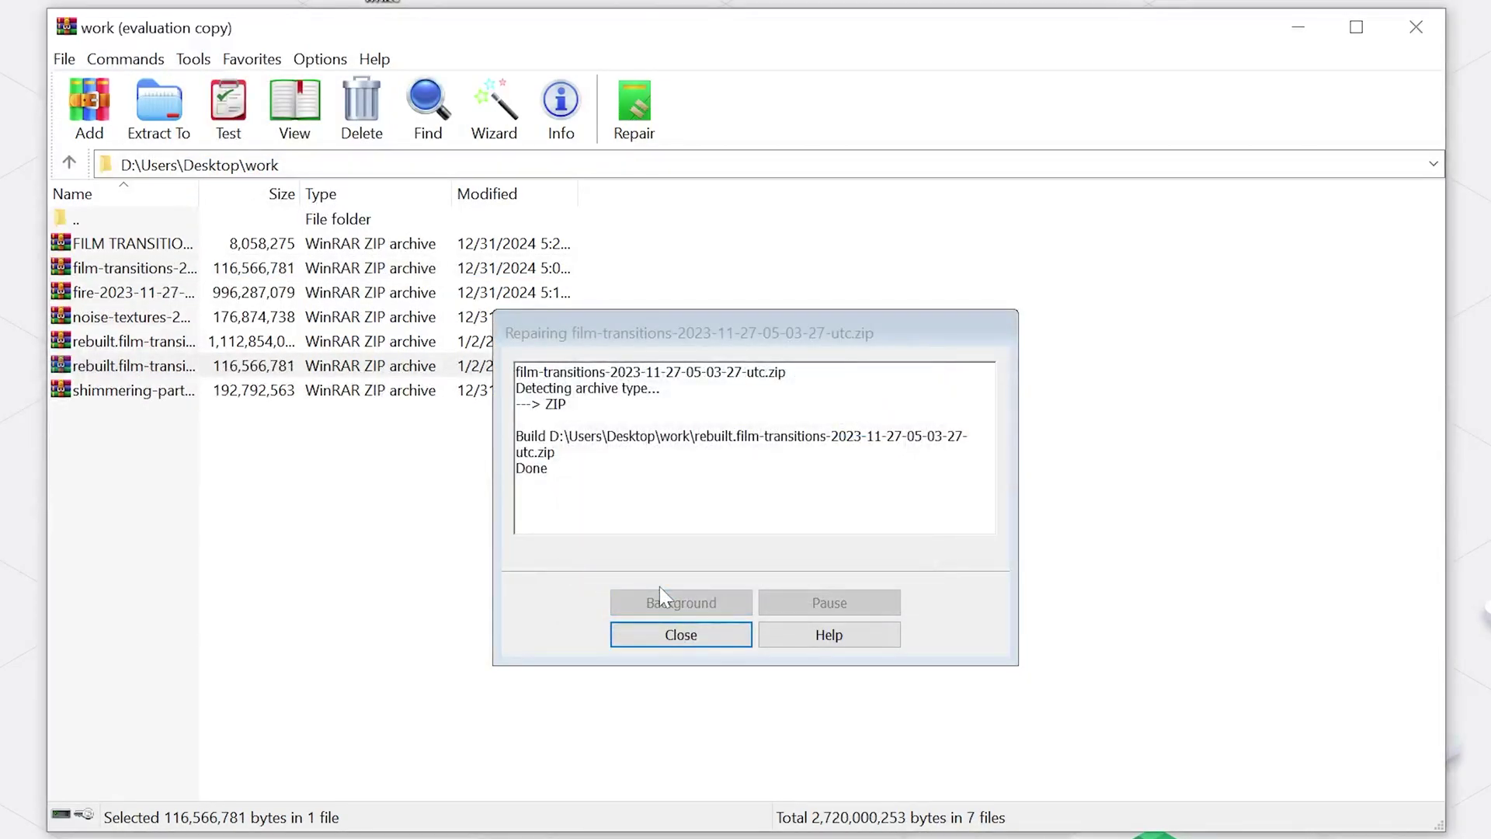
pyautogui.click(710, 643)
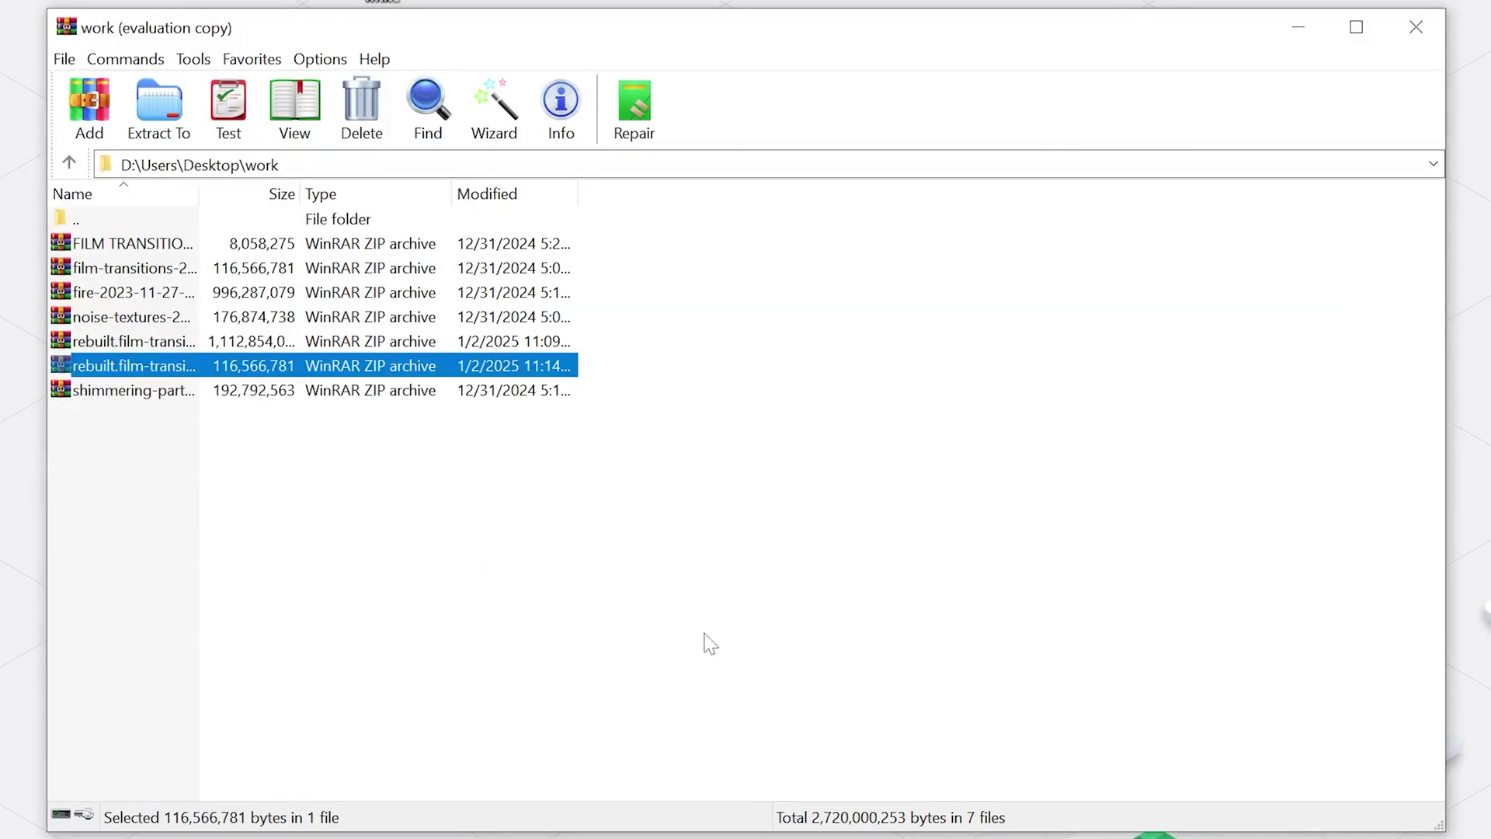
pyautogui.doubleClick(317, 373)
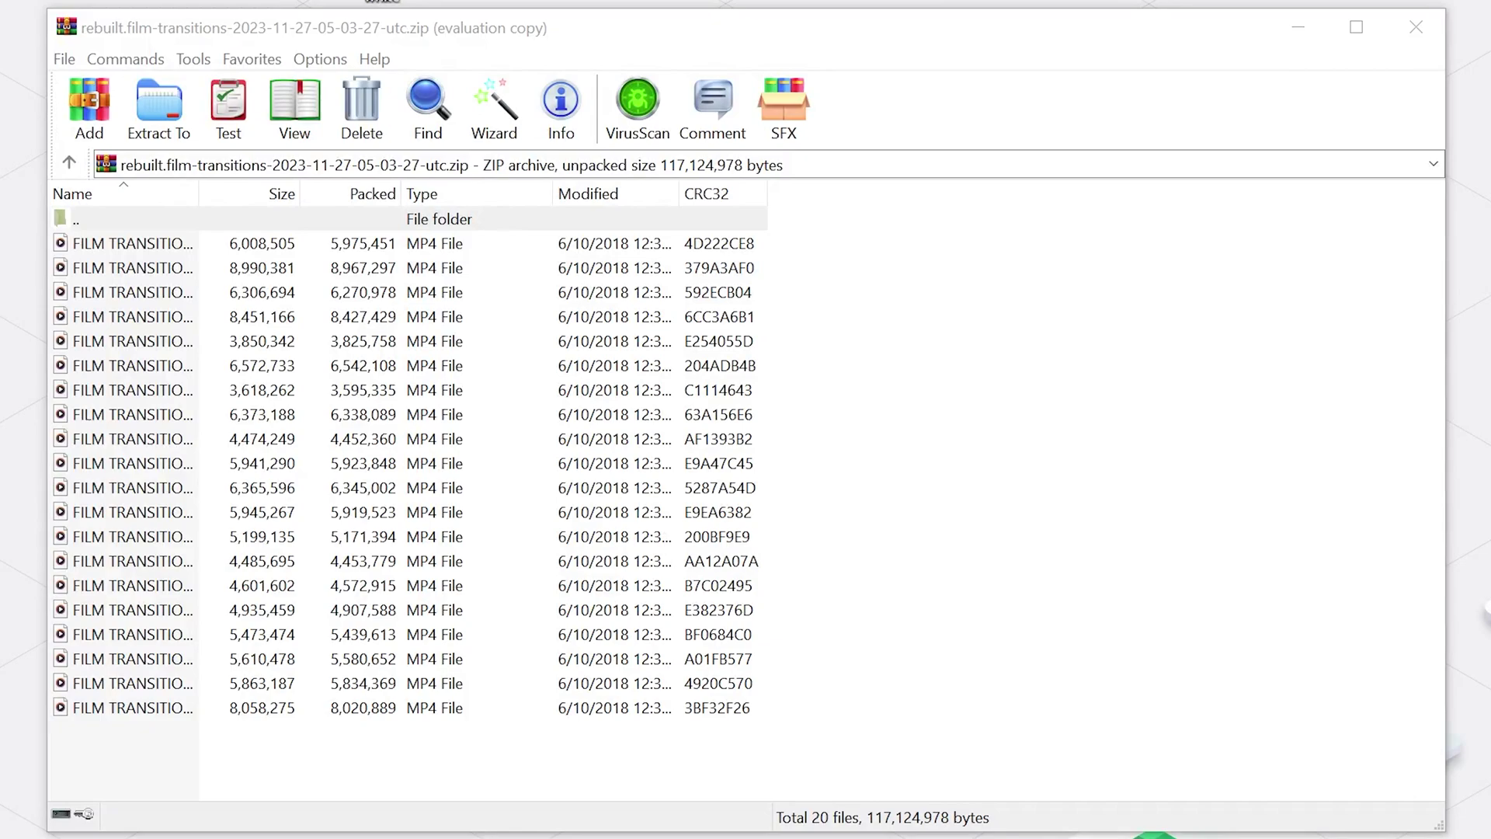
# Extract the rebuilt archive keeping broken files, then find FILM TRANSITION 20.zip still reported damaged.
pyautogui.click(160, 113)
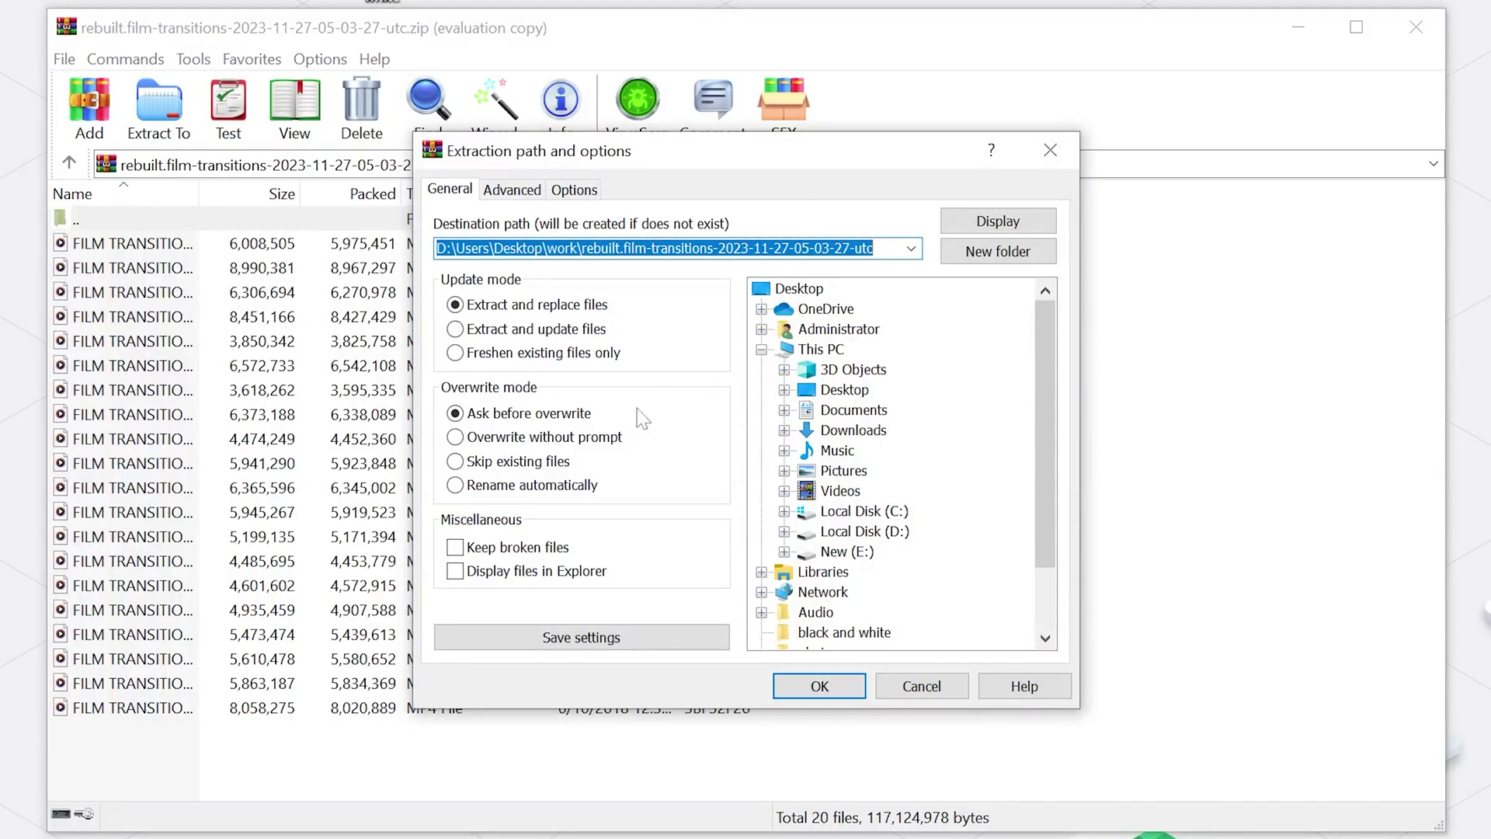
pyautogui.click(456, 547)
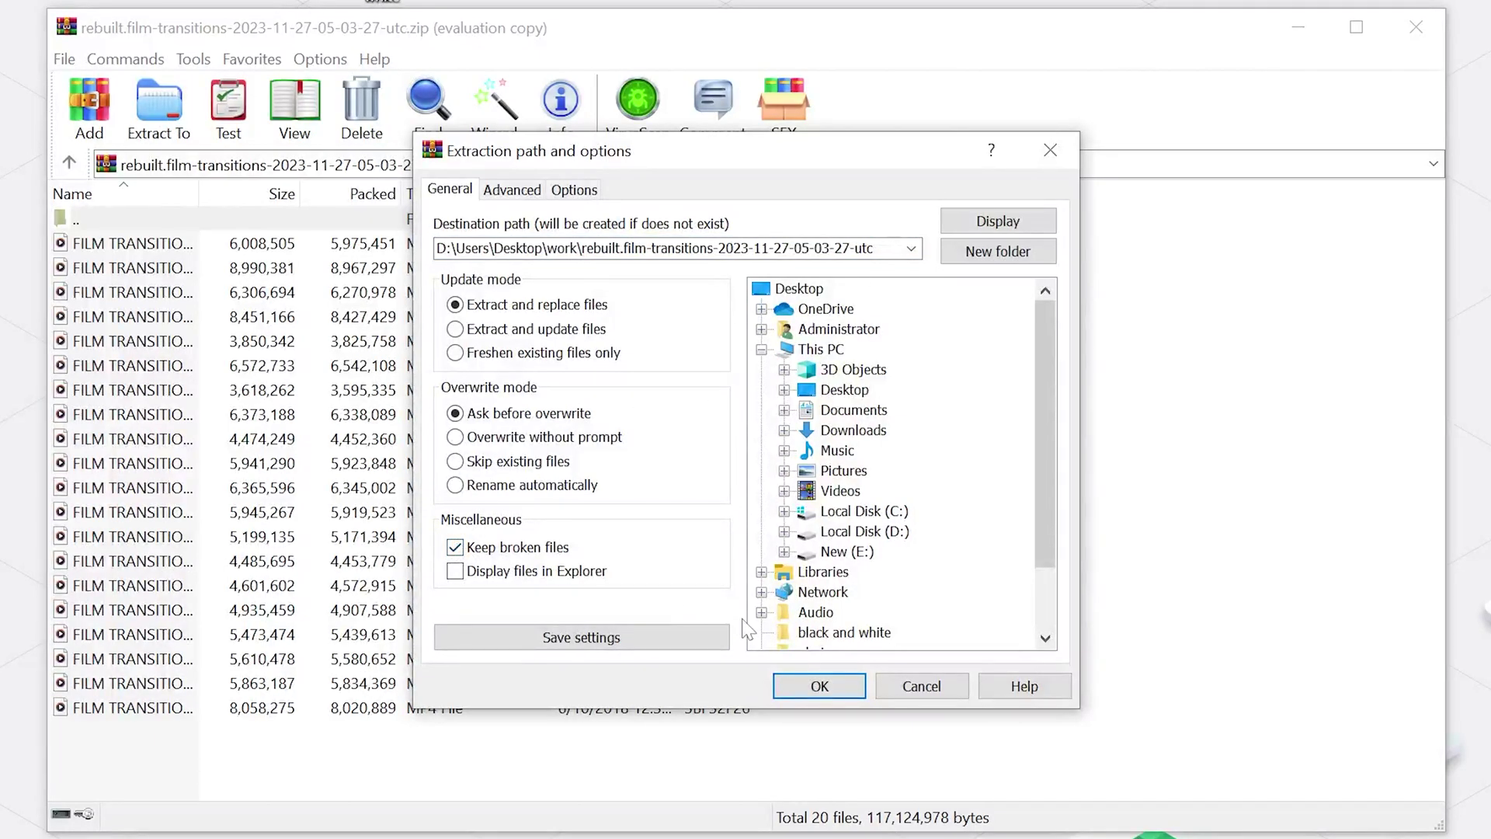
pyautogui.click(820, 686)
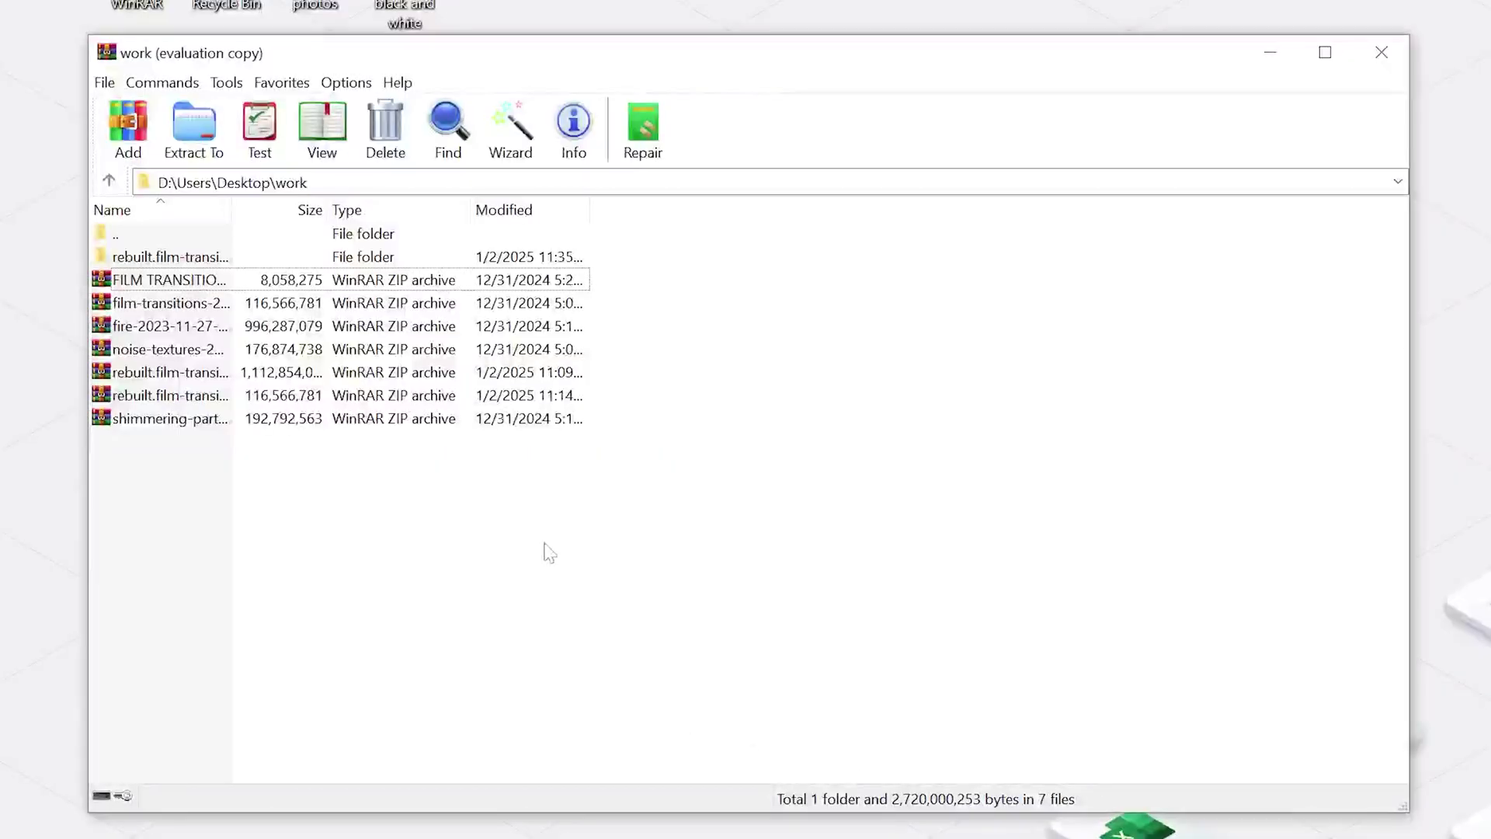
pyautogui.doubleClick(205, 286)
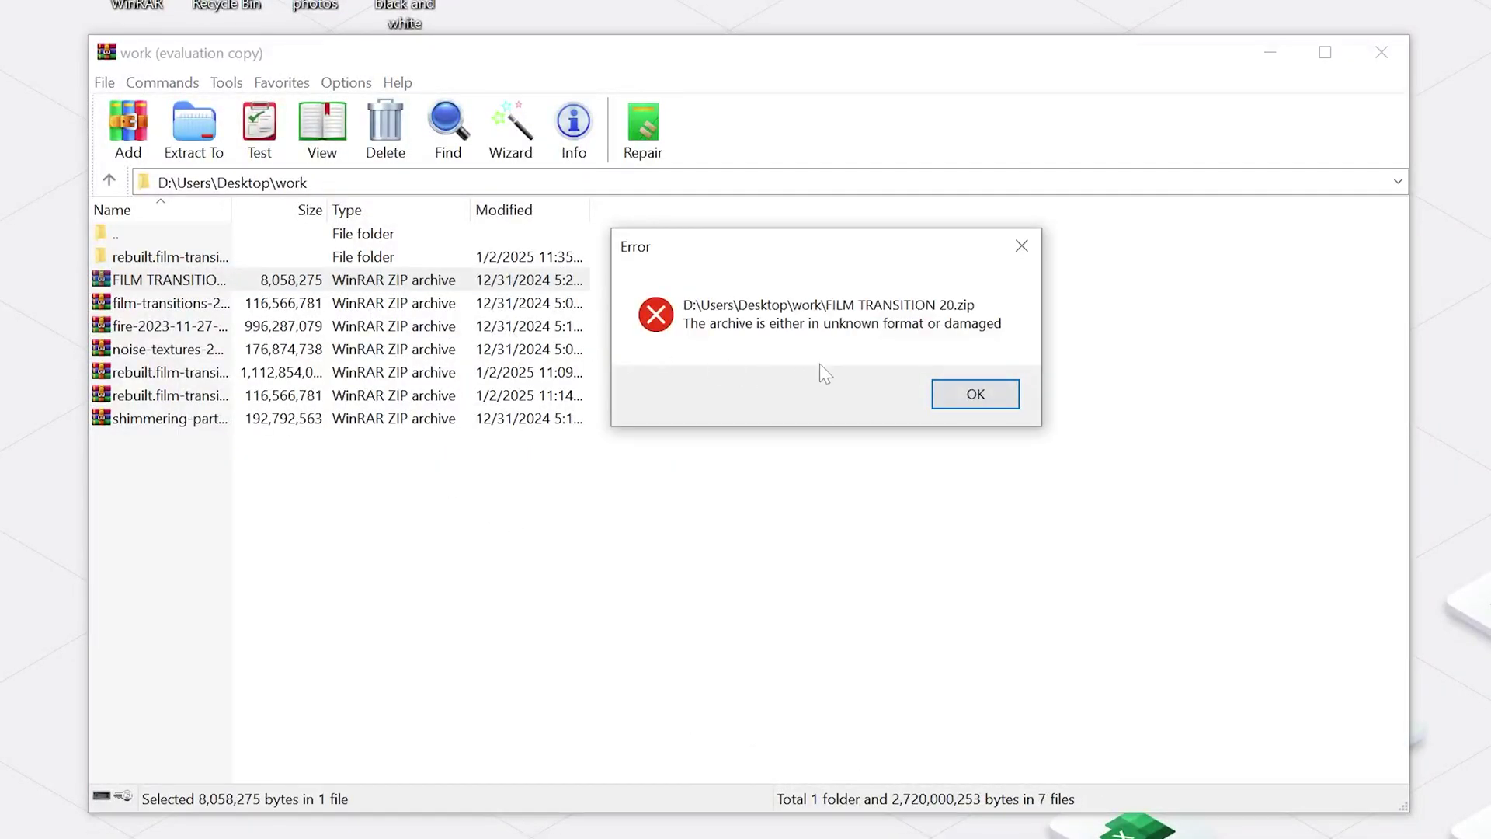
pyautogui.click(970, 393)
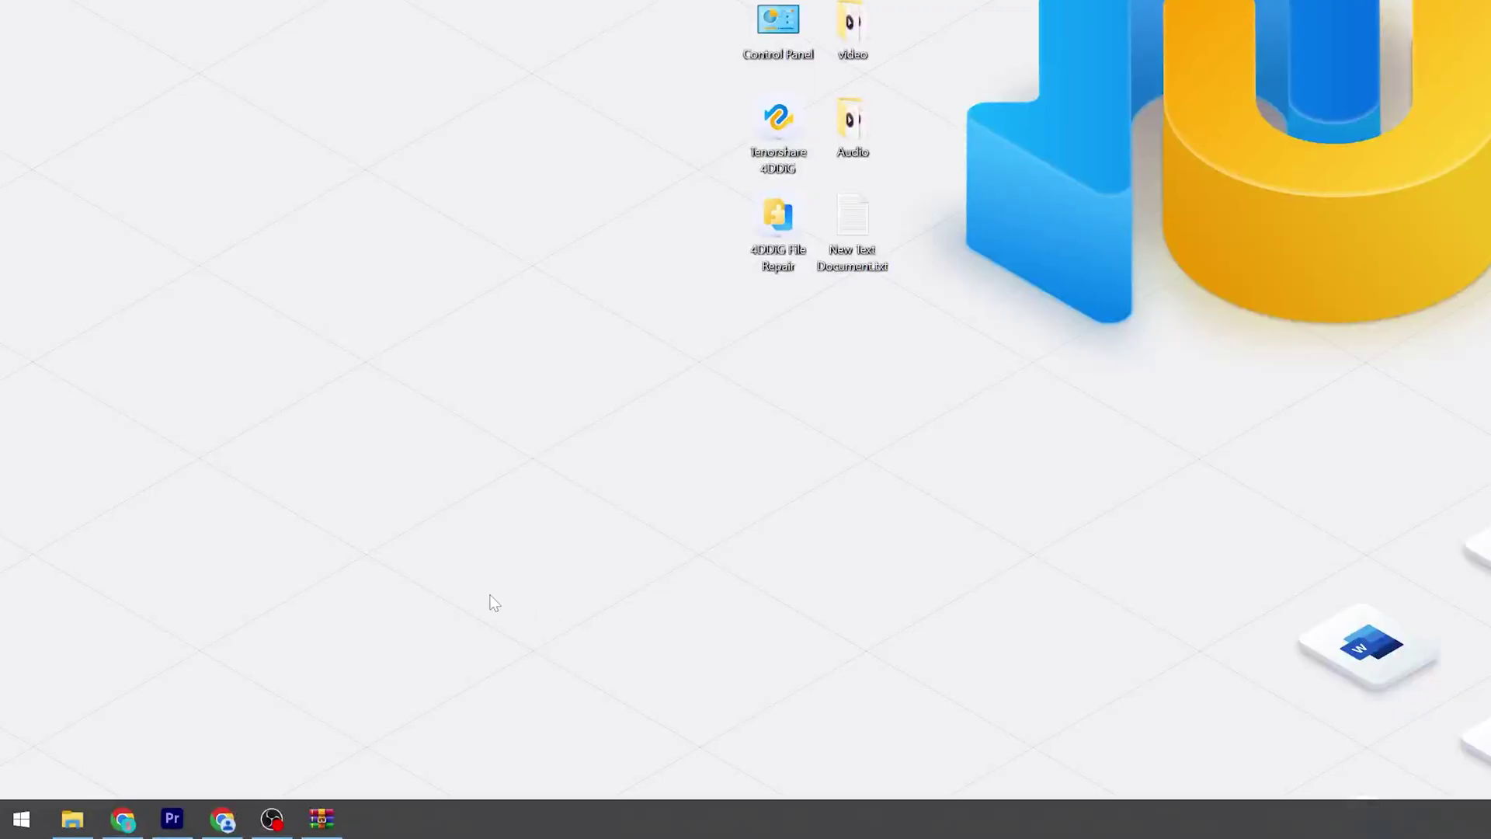
# Uninstall WinRAR 7.01 and its settings via Programs and Features, acknowledging the reboot notice.
pyautogui.press('super+r')
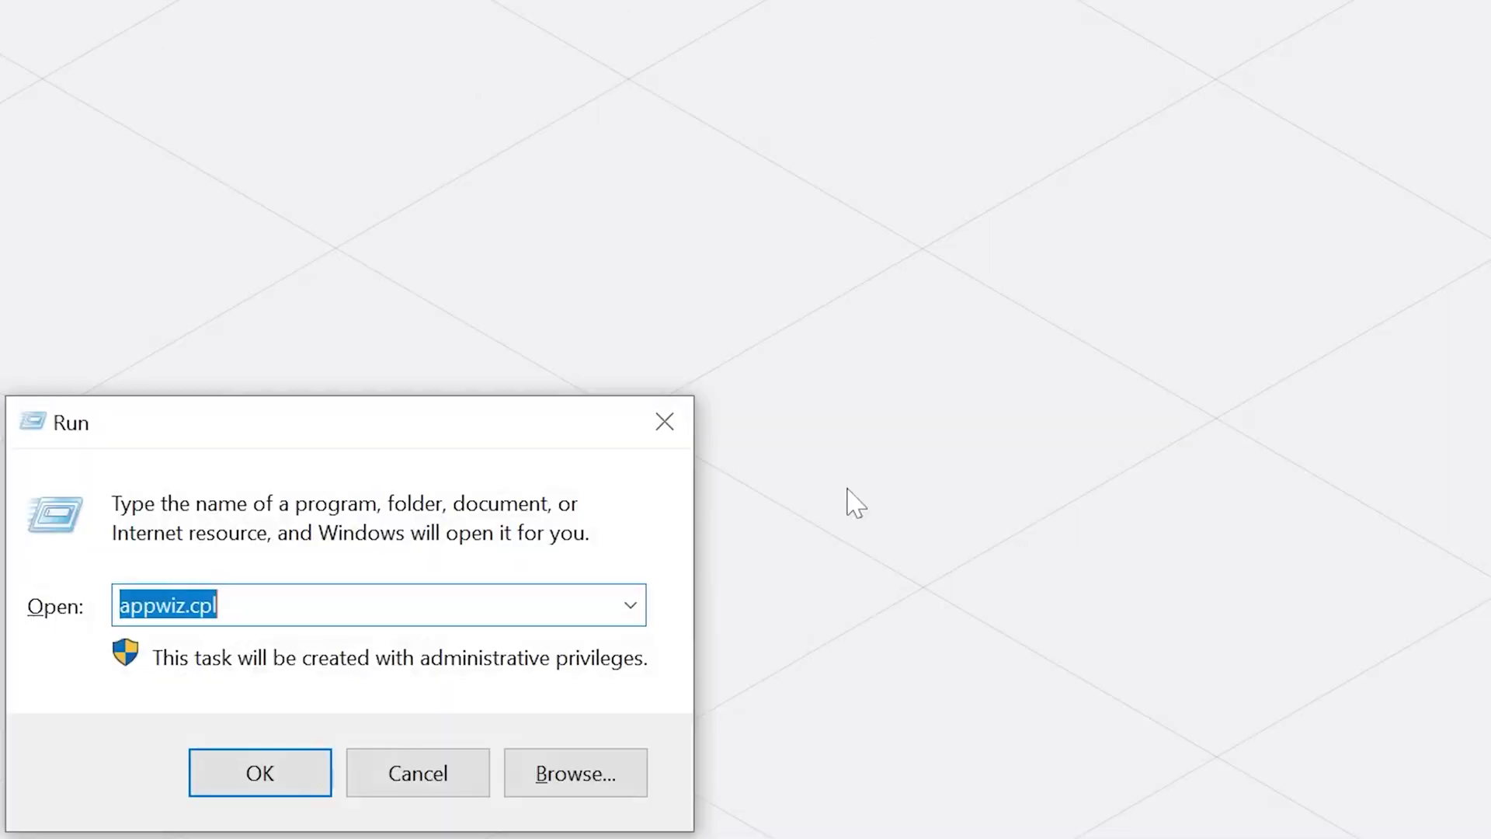
pyautogui.press('Return')
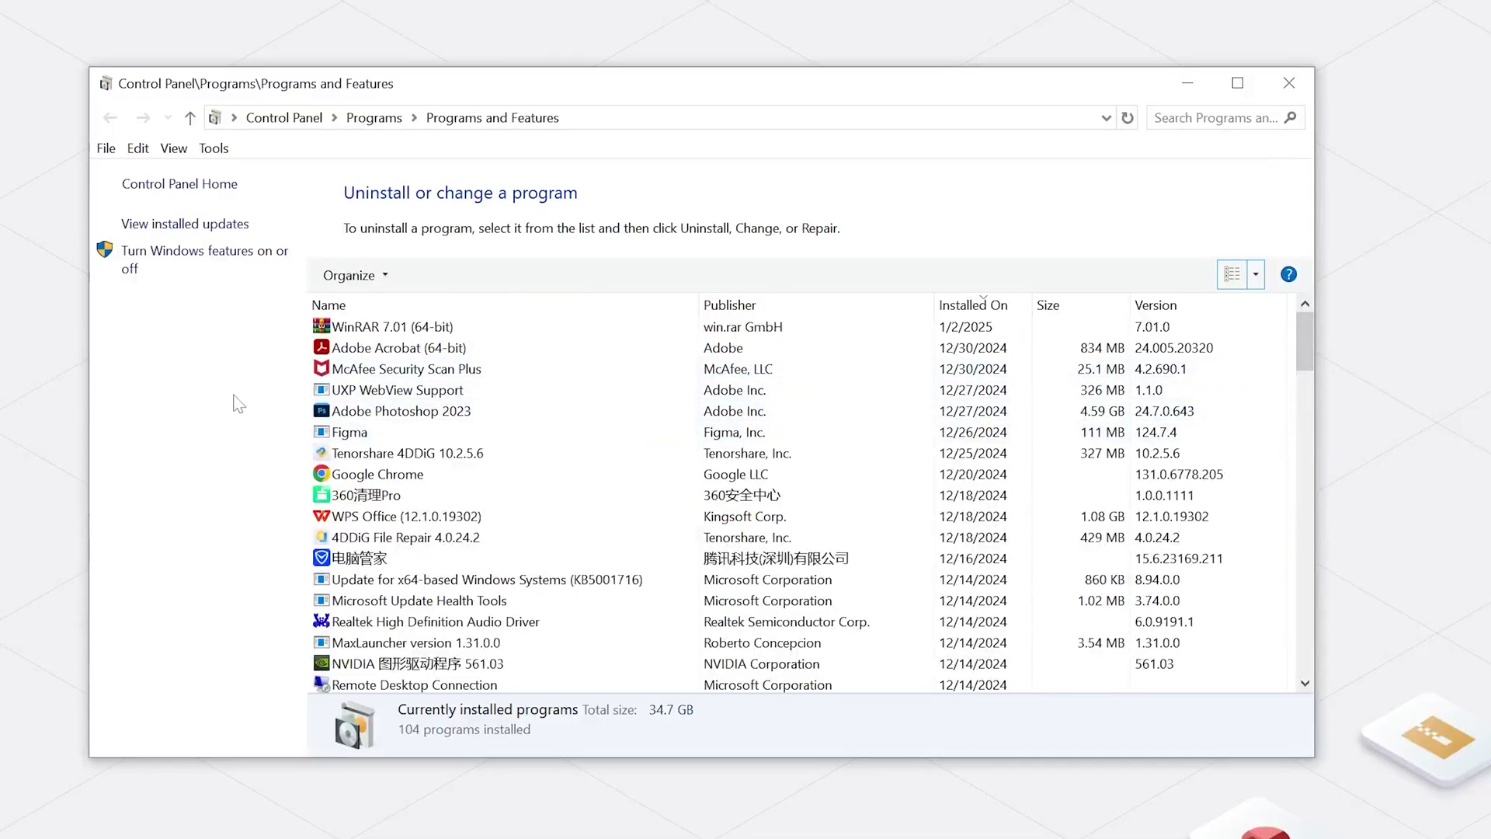
pyautogui.click(371, 327)
pyautogui.rightClick(372, 327)
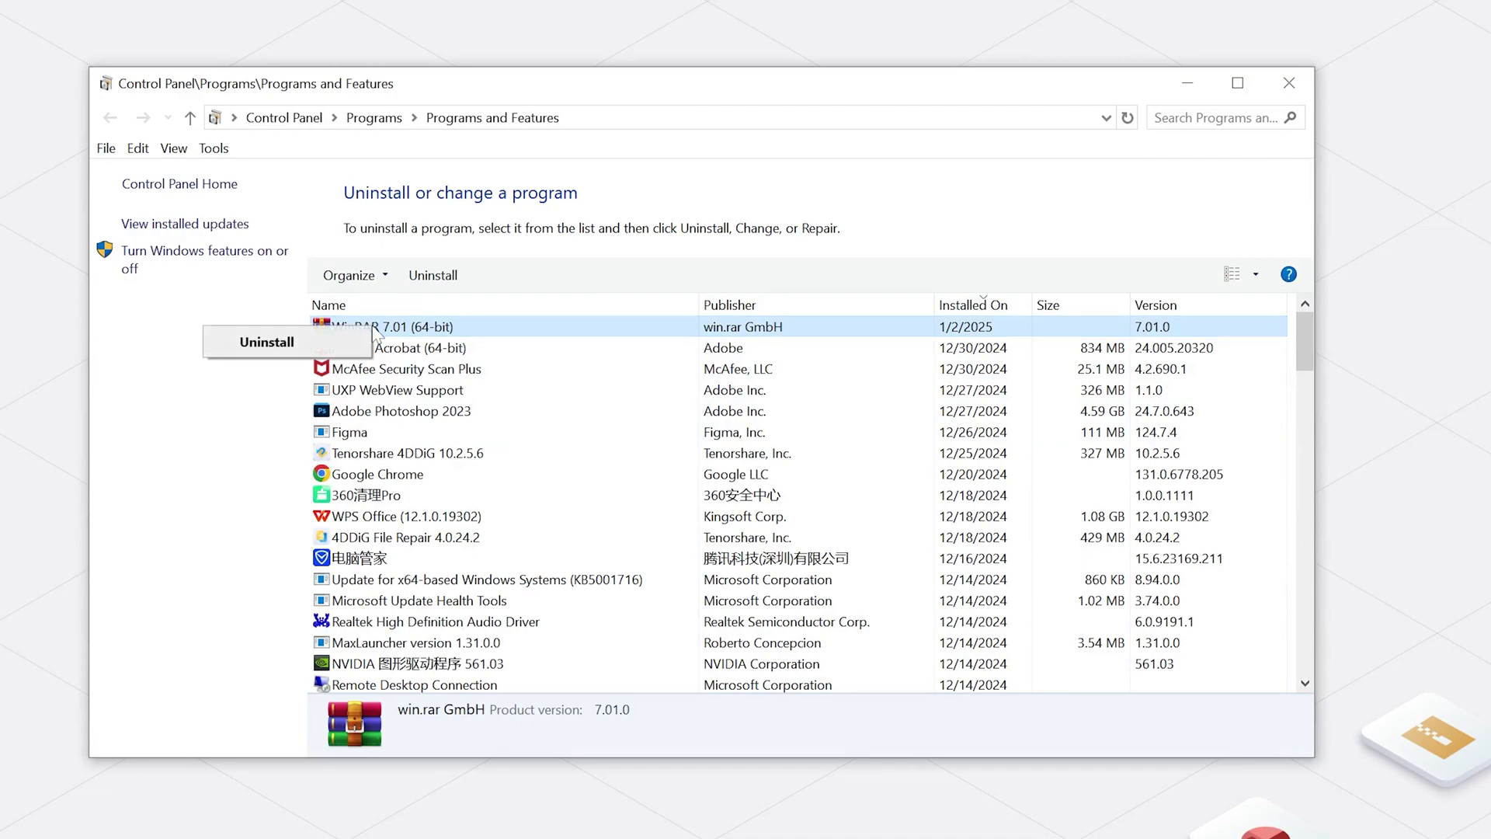
pyautogui.click(266, 342)
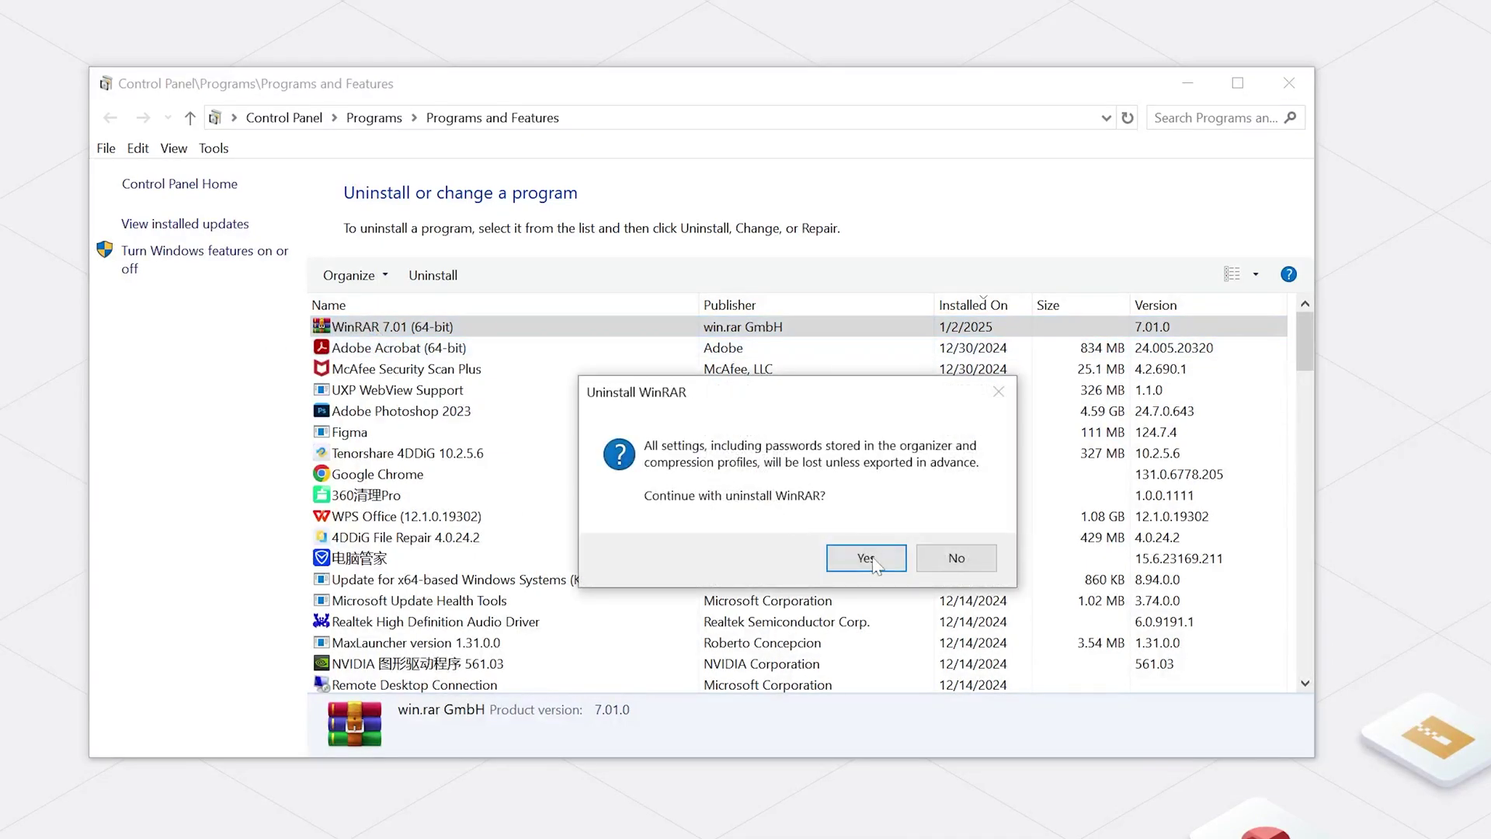
pyautogui.click(874, 558)
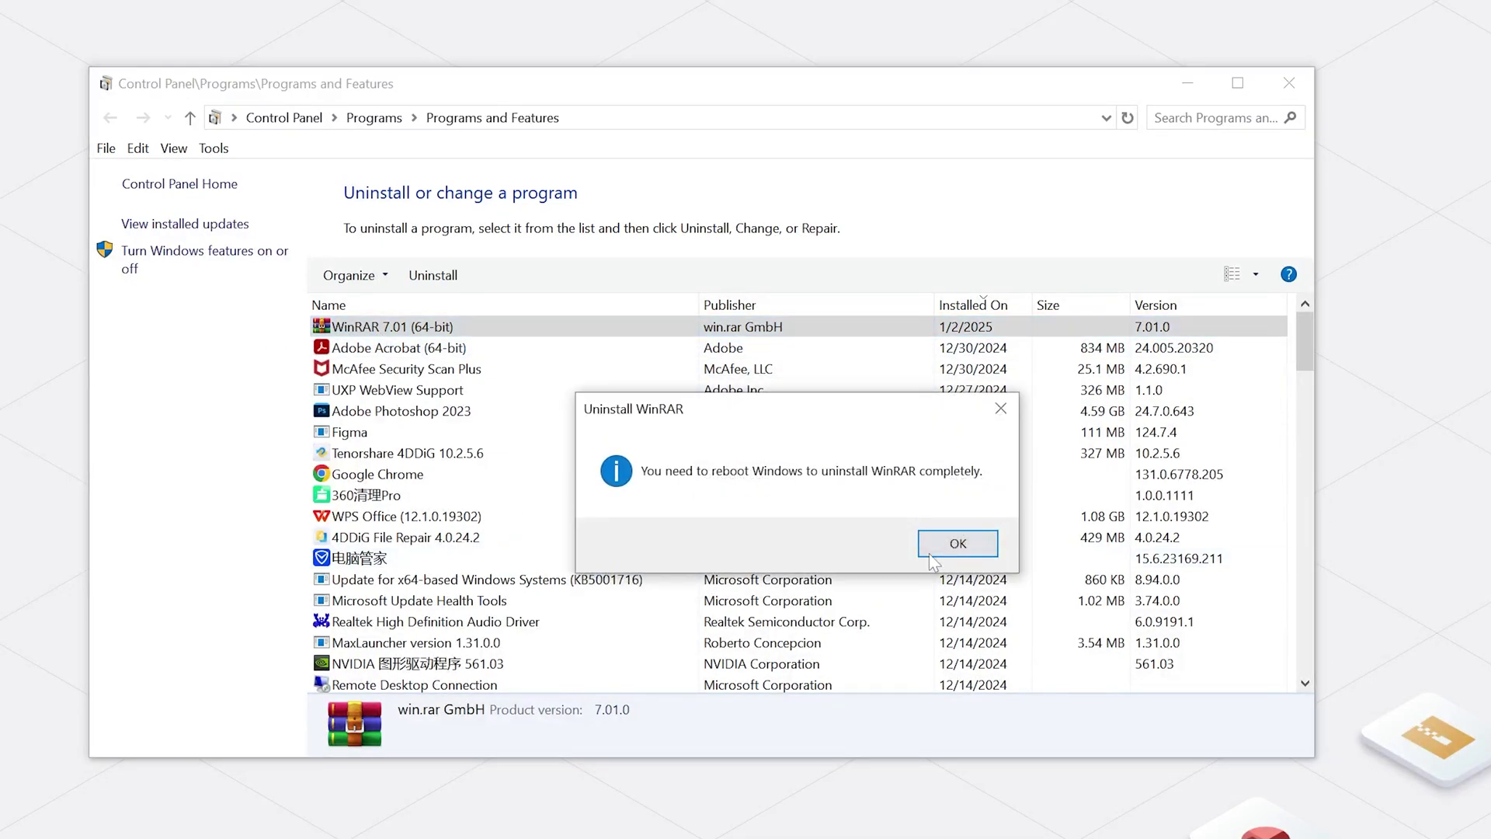
pyautogui.click(932, 554)
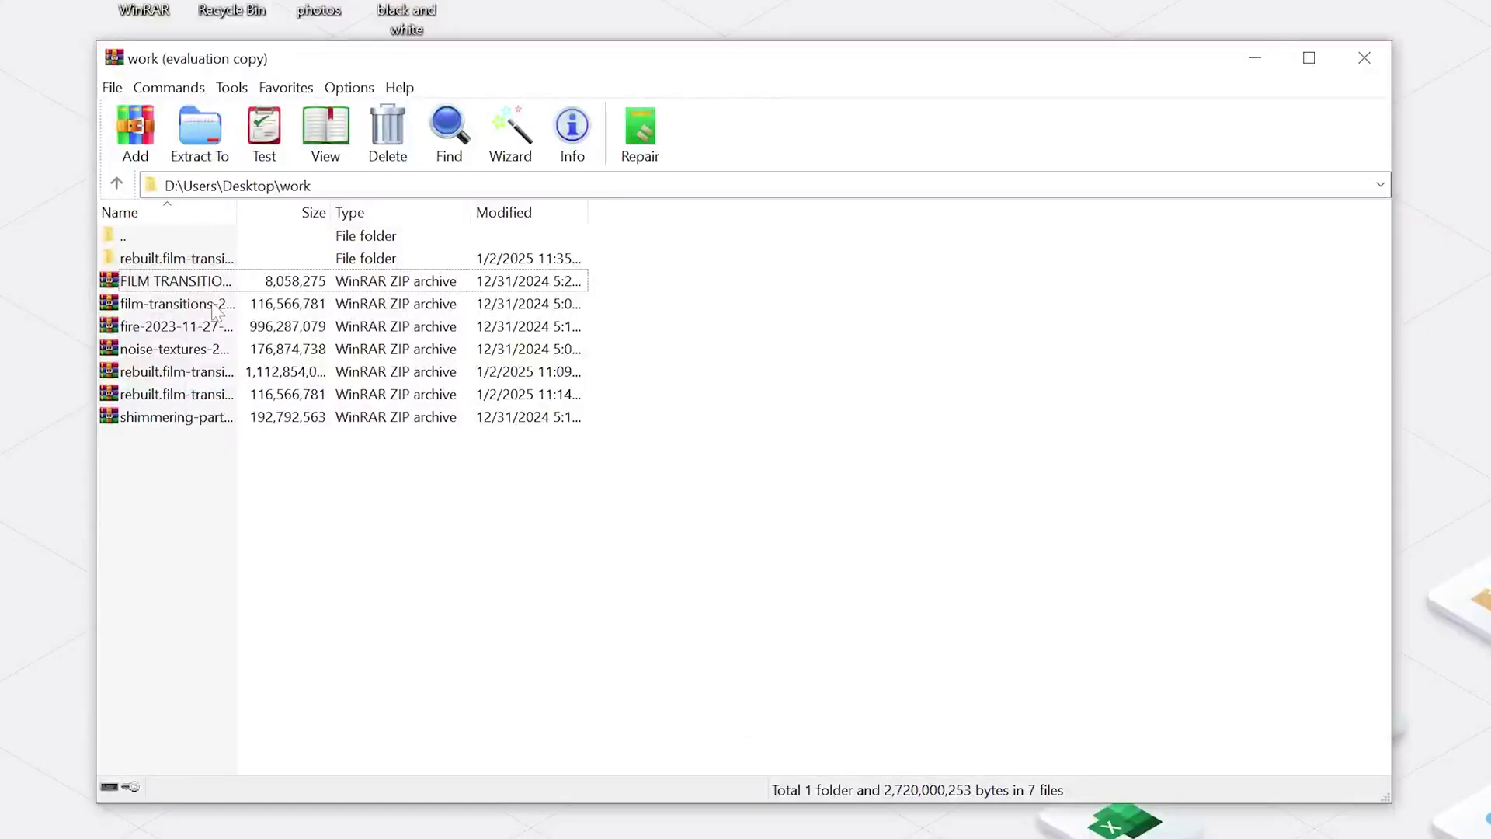
pyautogui.doubleClick(211, 284)
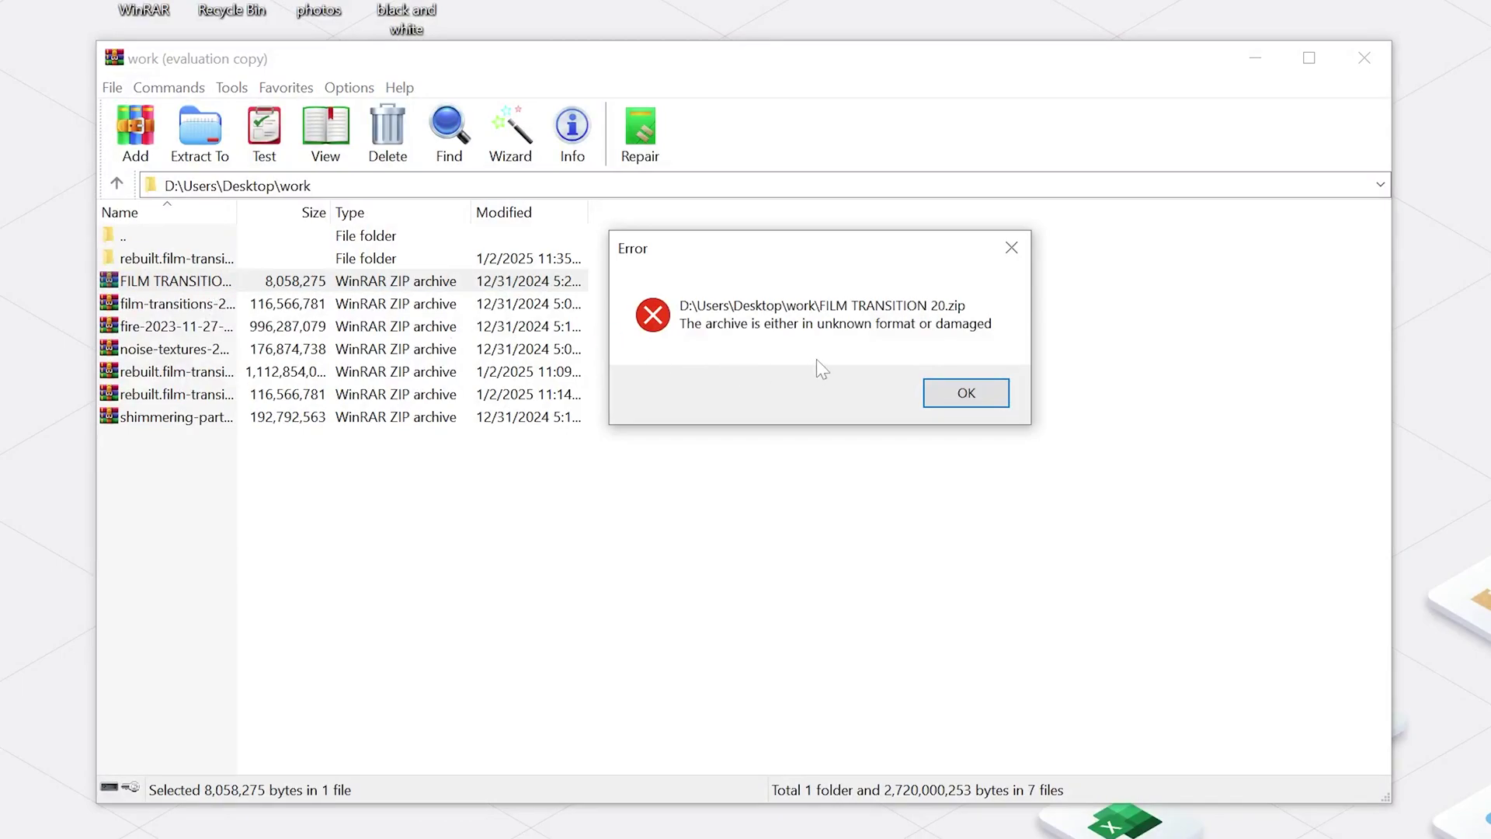
pyautogui.click(963, 393)
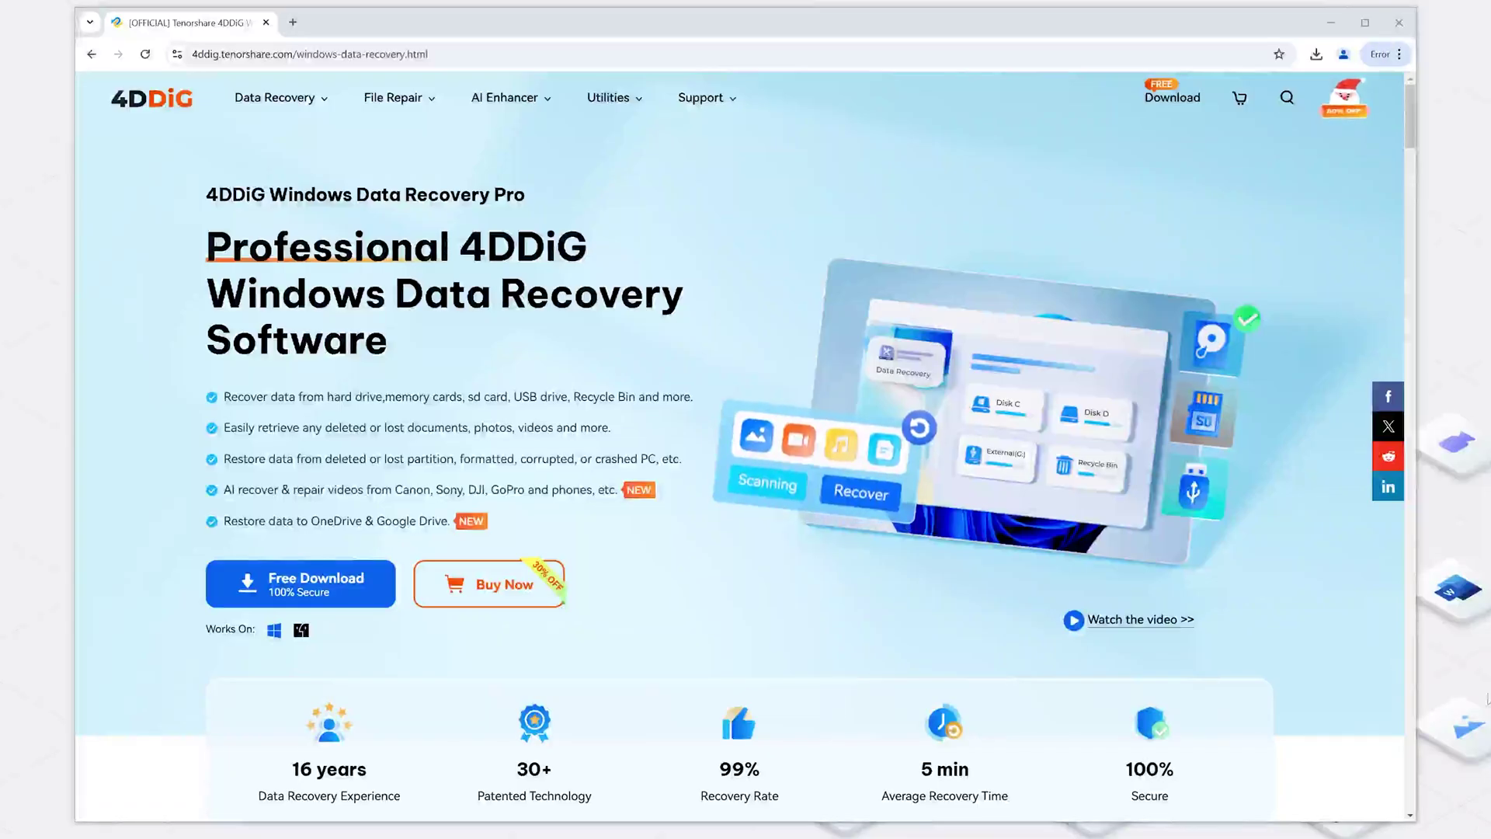
# Autoscroll down through the 4DDiG Windows Data Recovery product page.
pyautogui.middleClick(1339, 346)
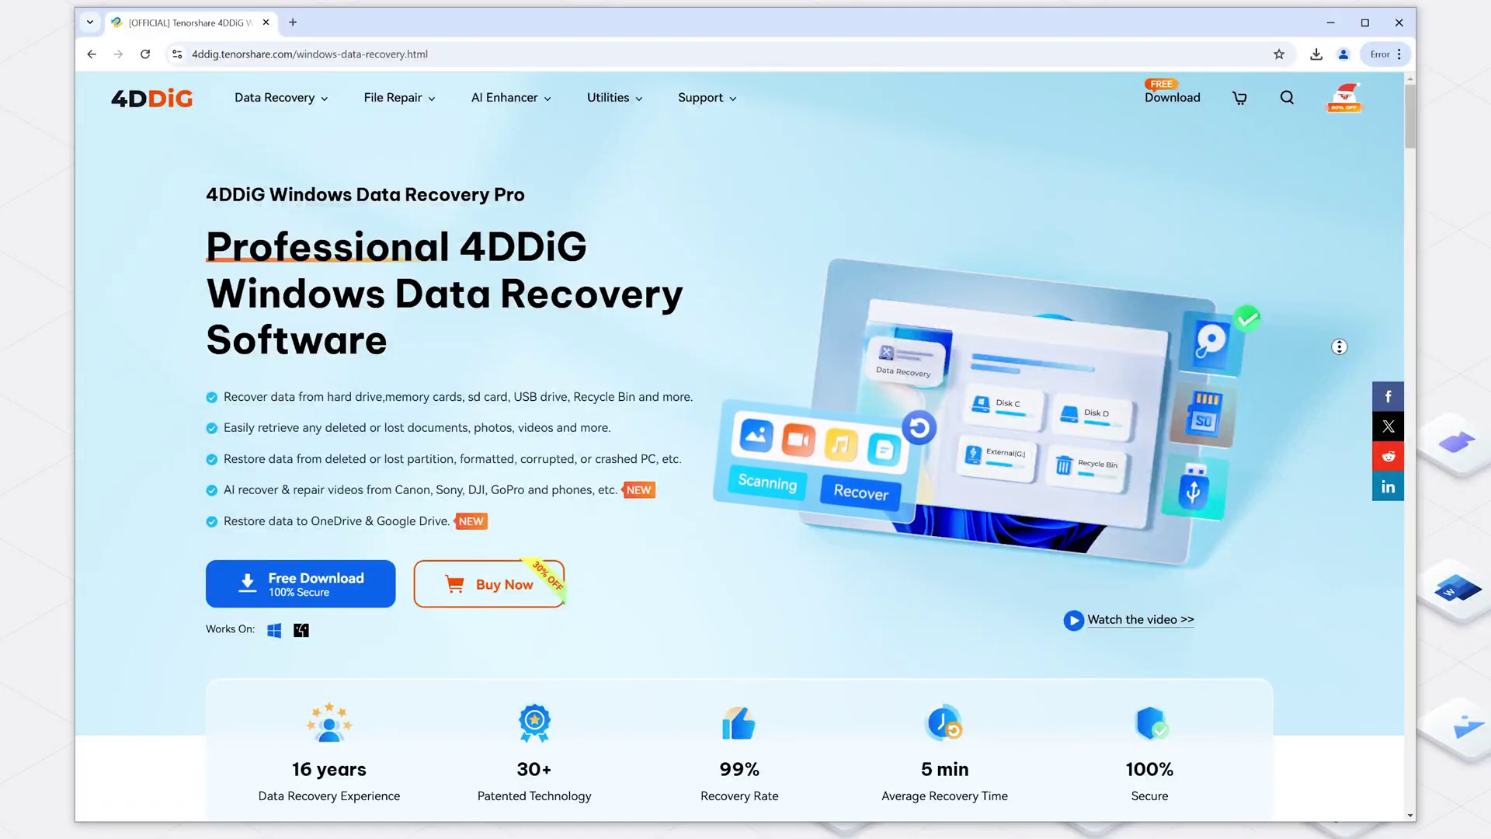
pyautogui.scroll(-1, 1347, 375)
pyautogui.scroll(-4, 1347, 376)
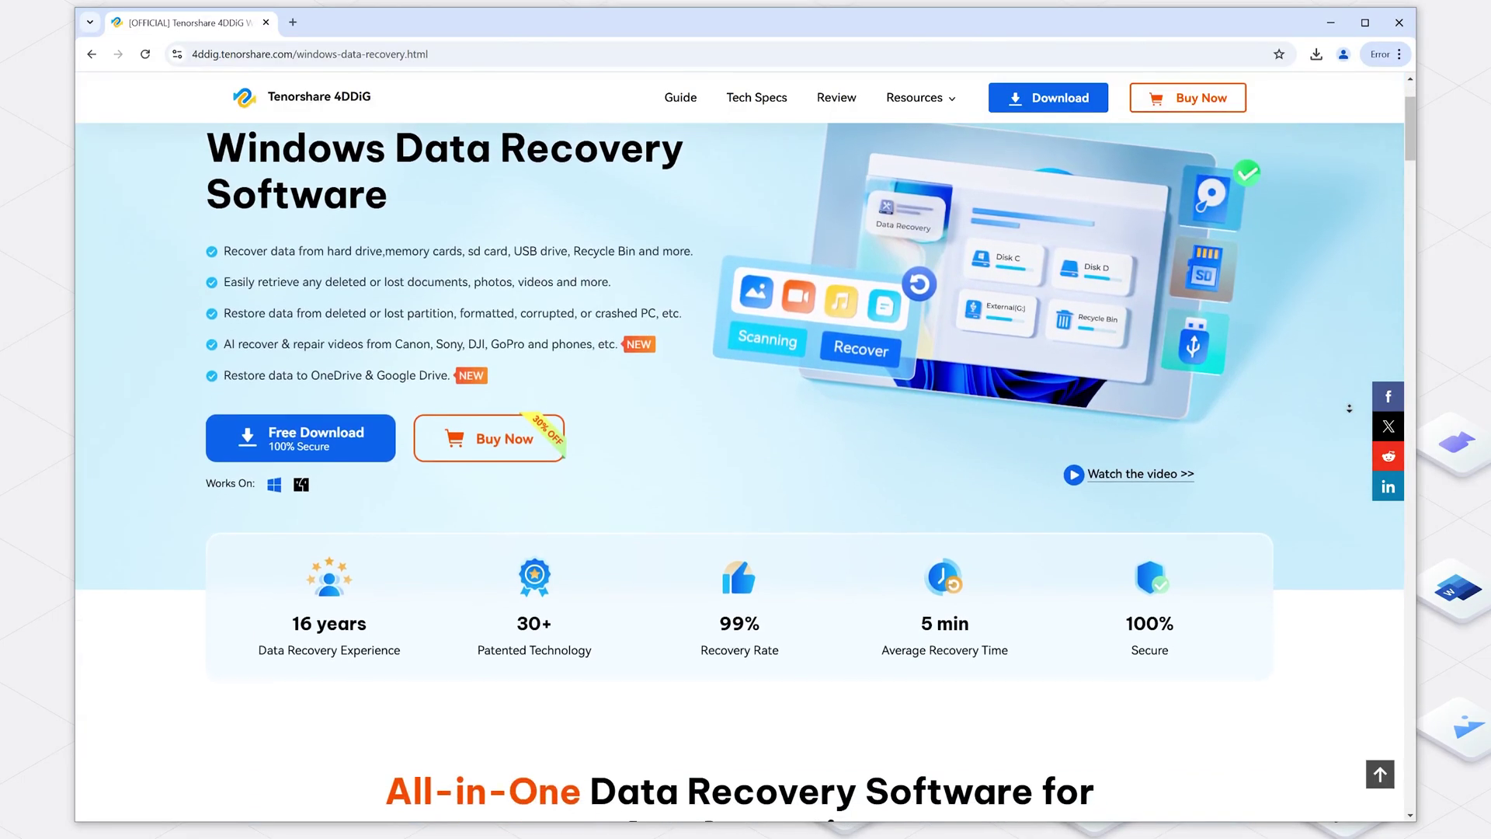
pyautogui.scroll(-5, 1350, 409)
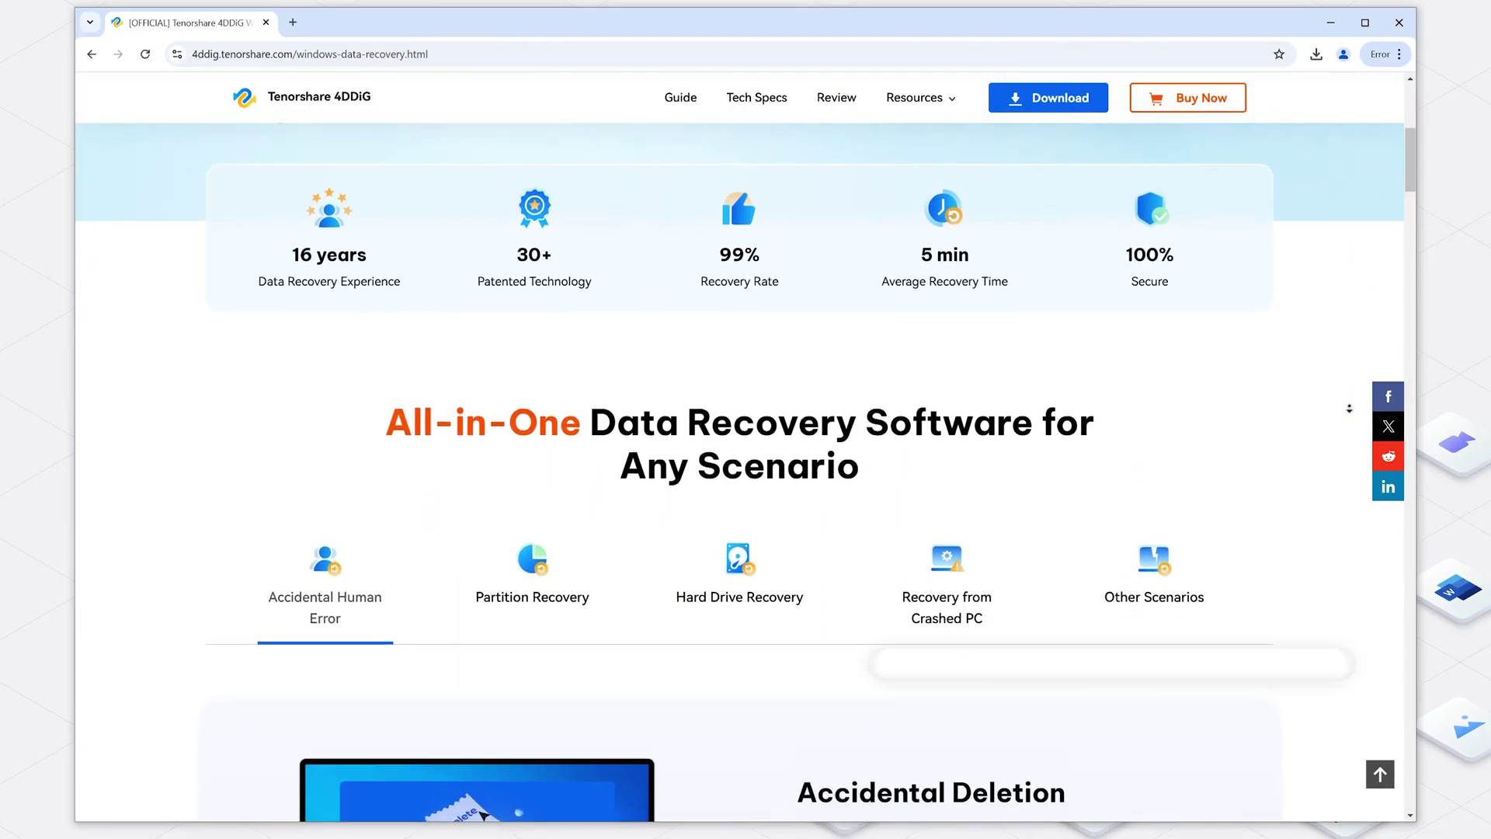
pyautogui.scroll(-5, 1350, 409)
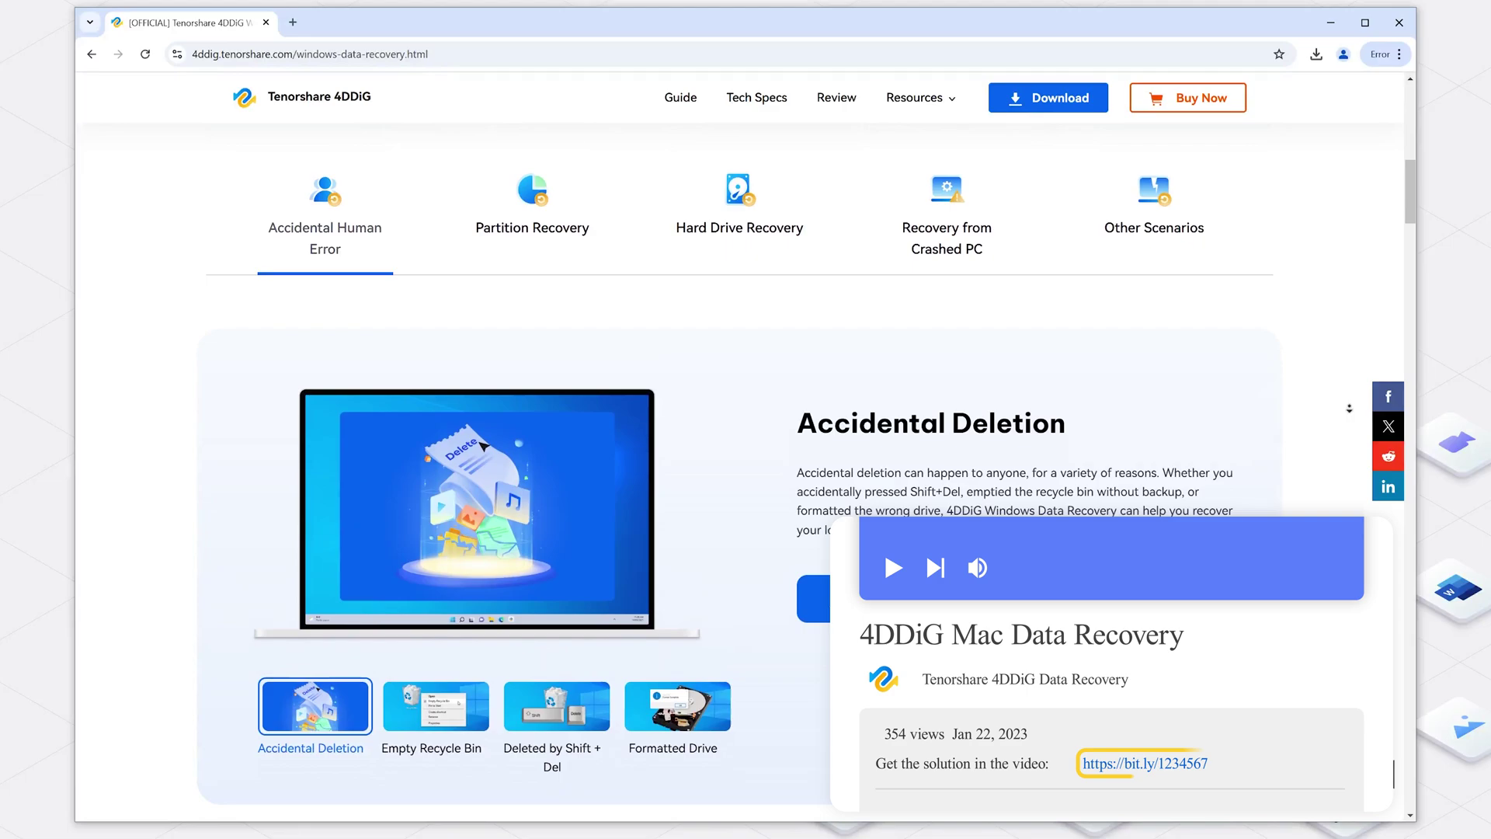
pyautogui.scroll(-5, 1350, 409)
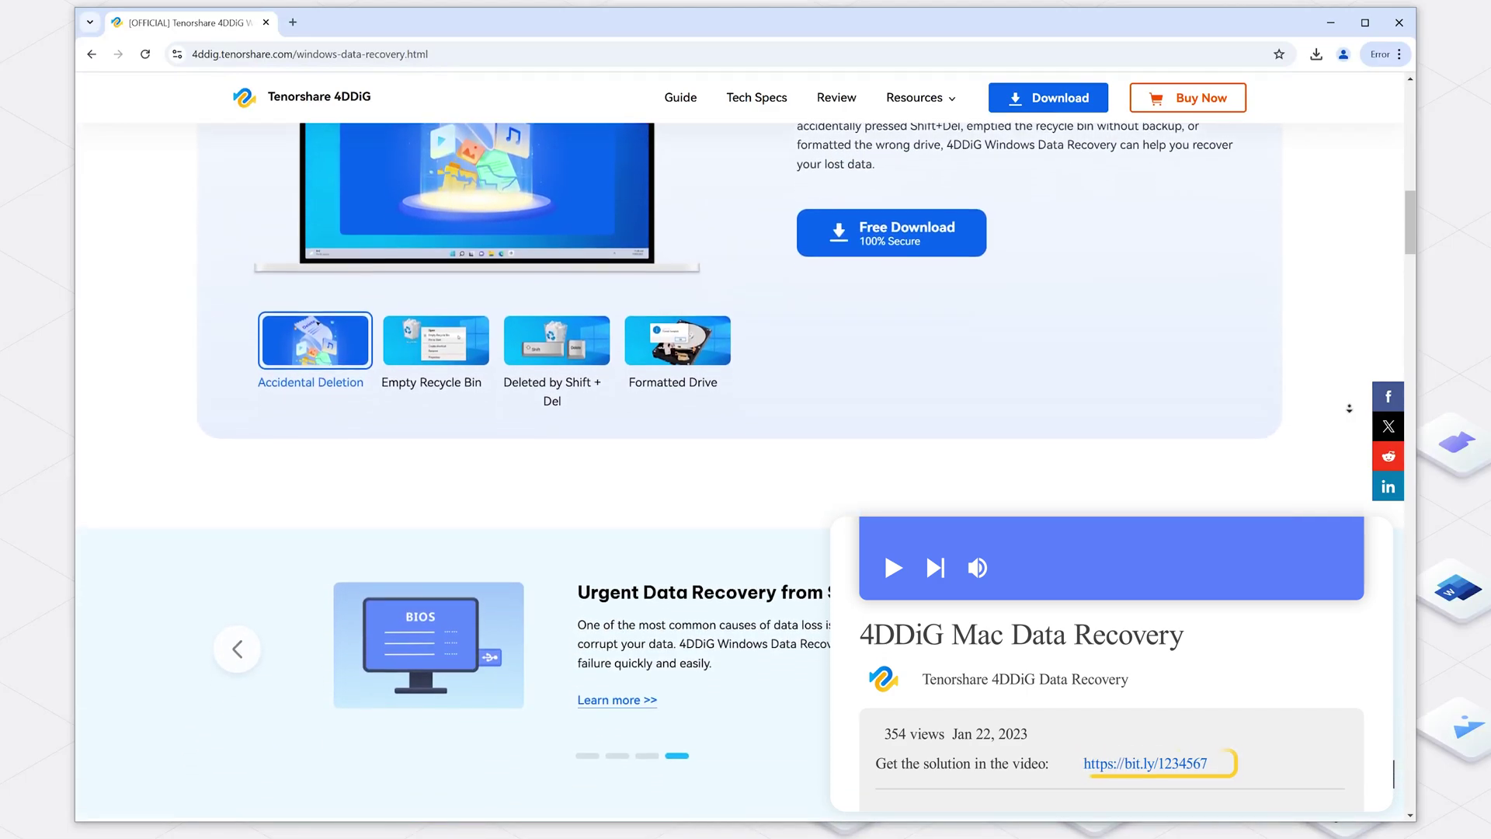
pyautogui.scroll(-5, 1349, 408)
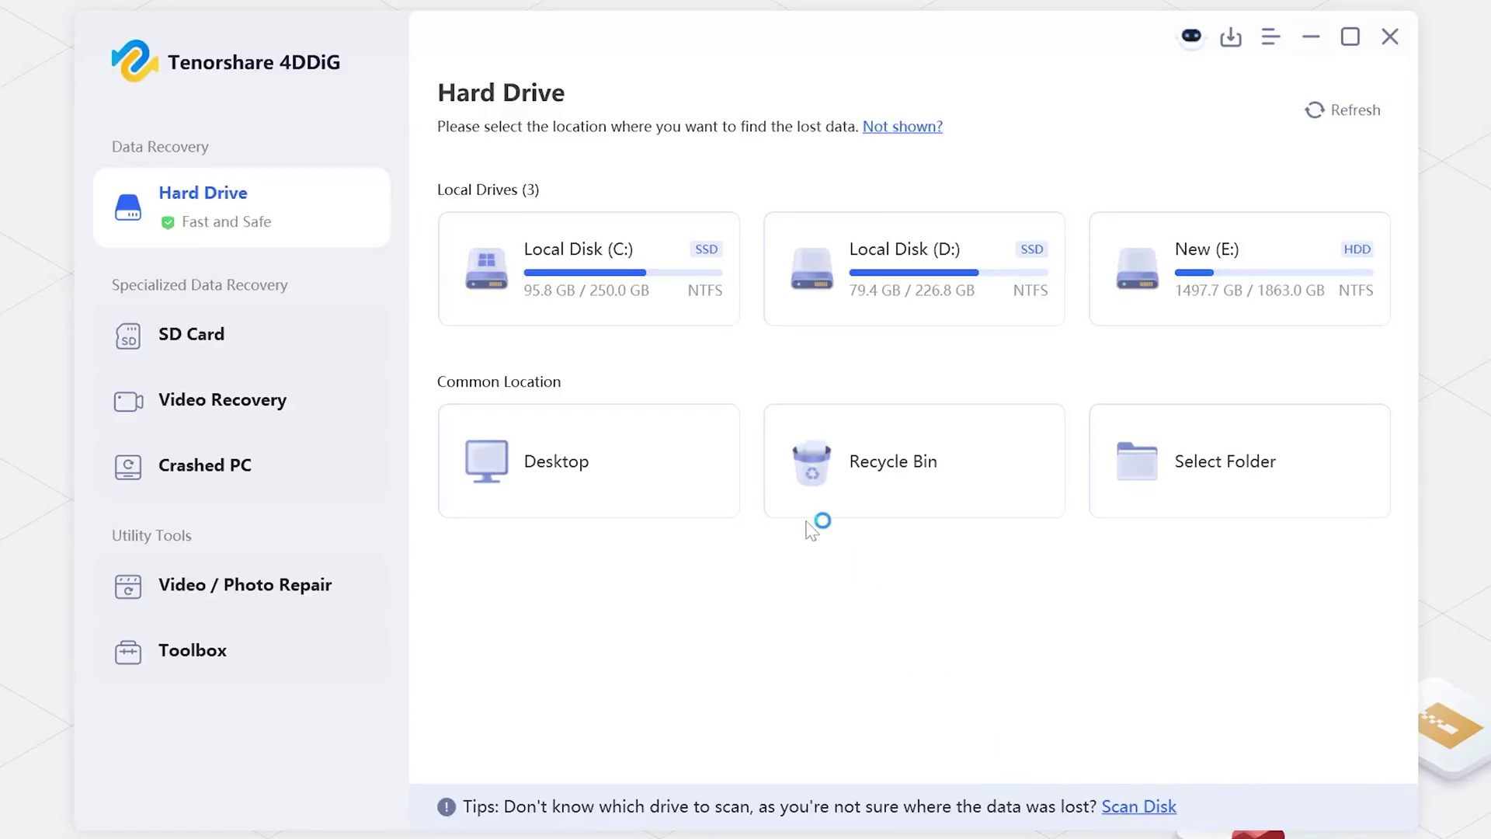
# Quick-scan the Desktop for the selected file types, postponing the software update.
pyautogui.click(696, 506)
pyautogui.click(745, 584)
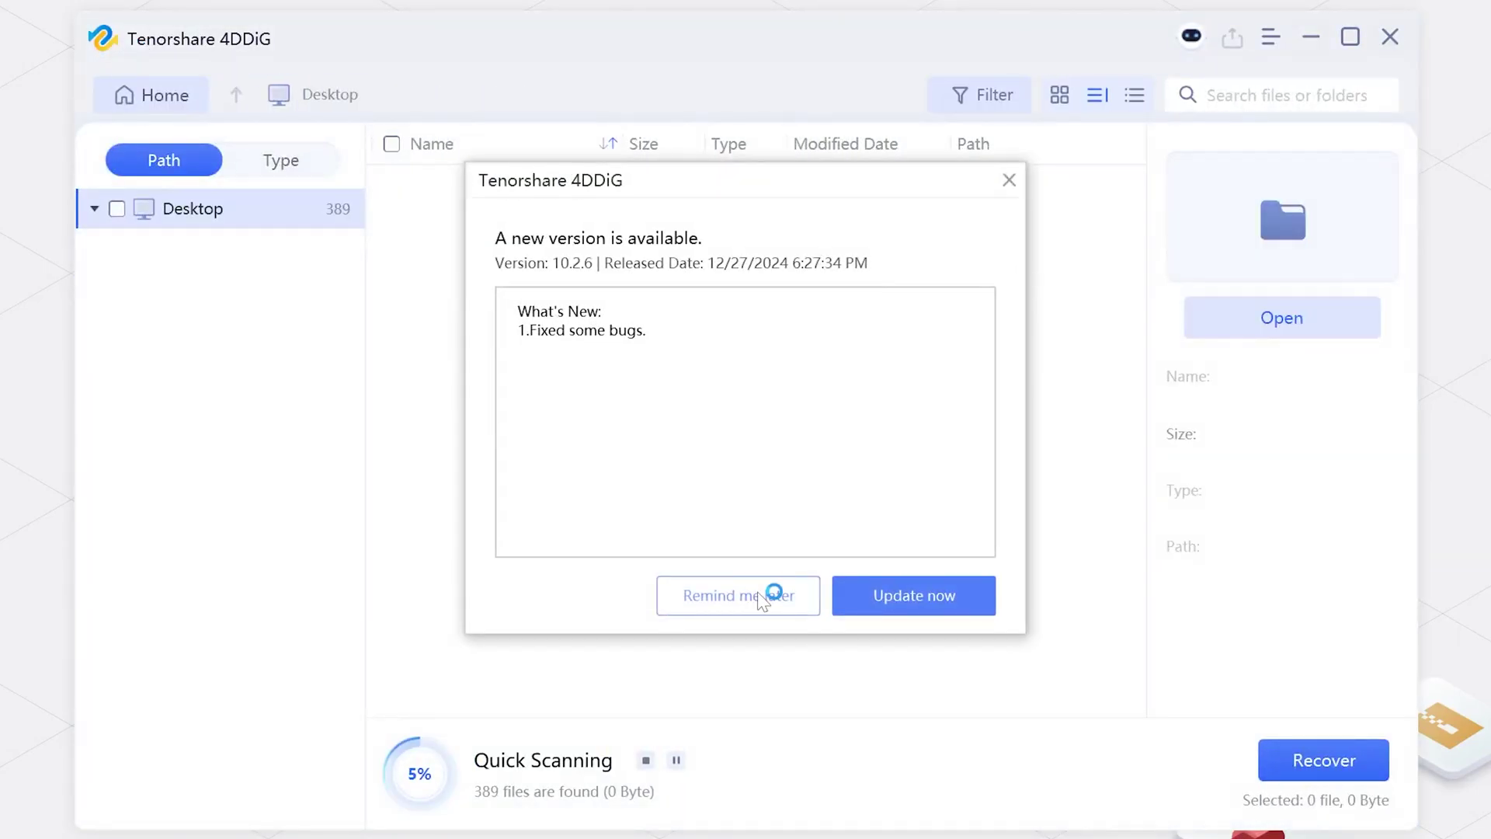
pyautogui.click(760, 594)
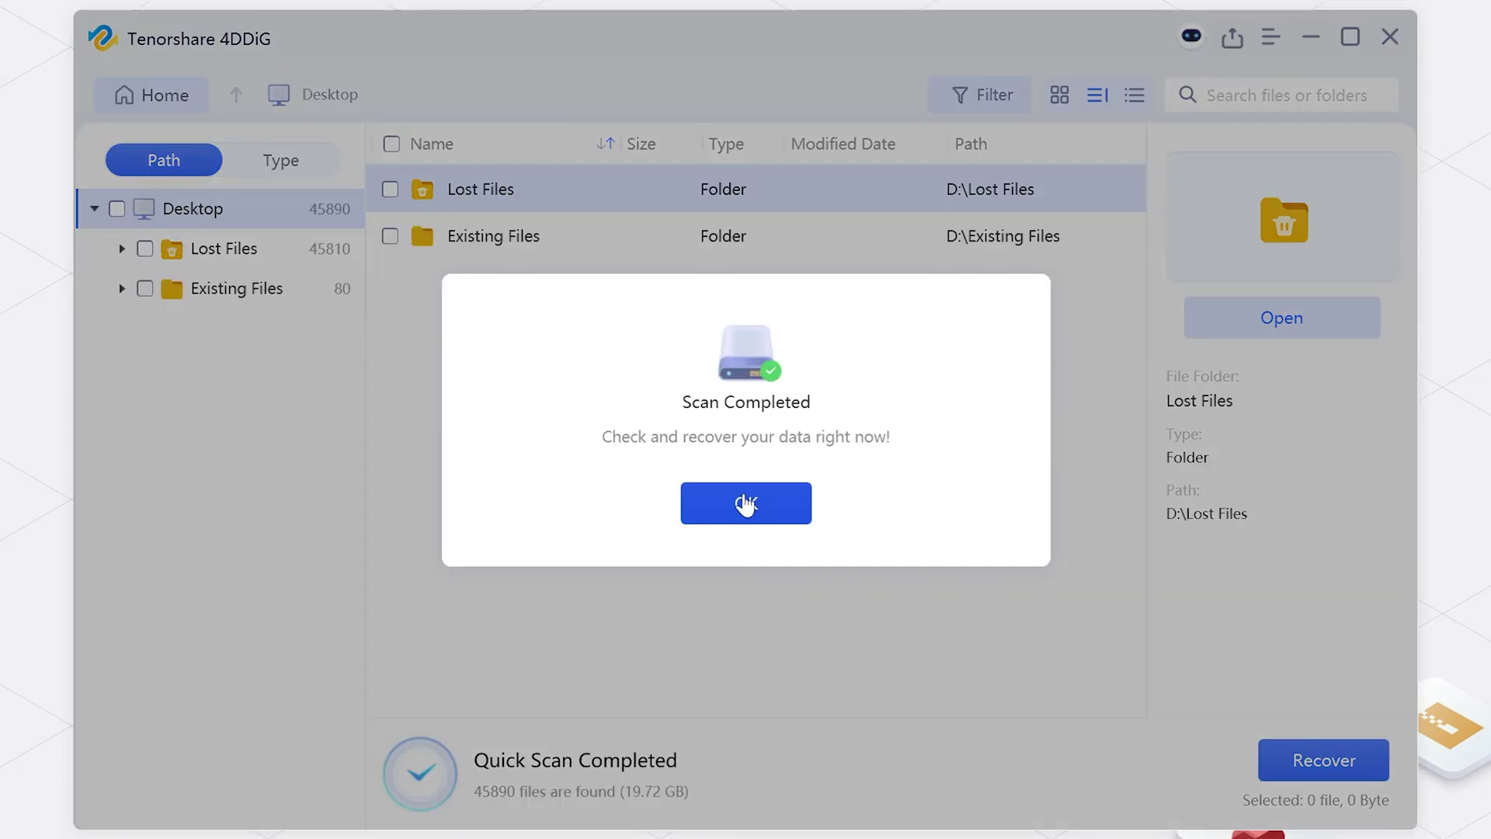
pyautogui.click(746, 503)
# Search the scan results for 'work' and open the Desktop work folder.
pyautogui.click(1330, 106)
pyautogui.write('work')
pyautogui.press('Return')
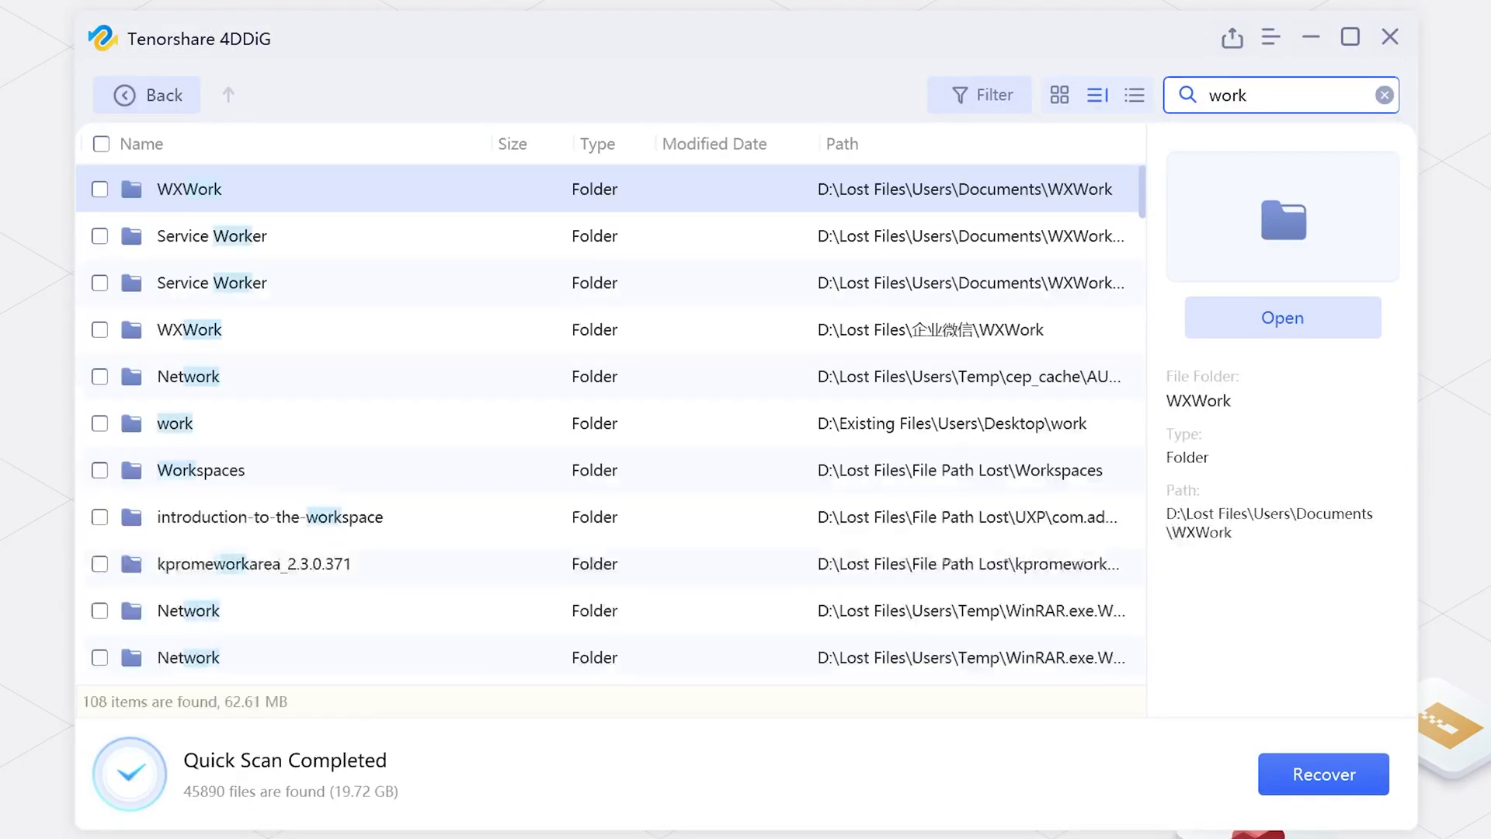
pyautogui.click(287, 423)
pyautogui.doubleClick(286, 423)
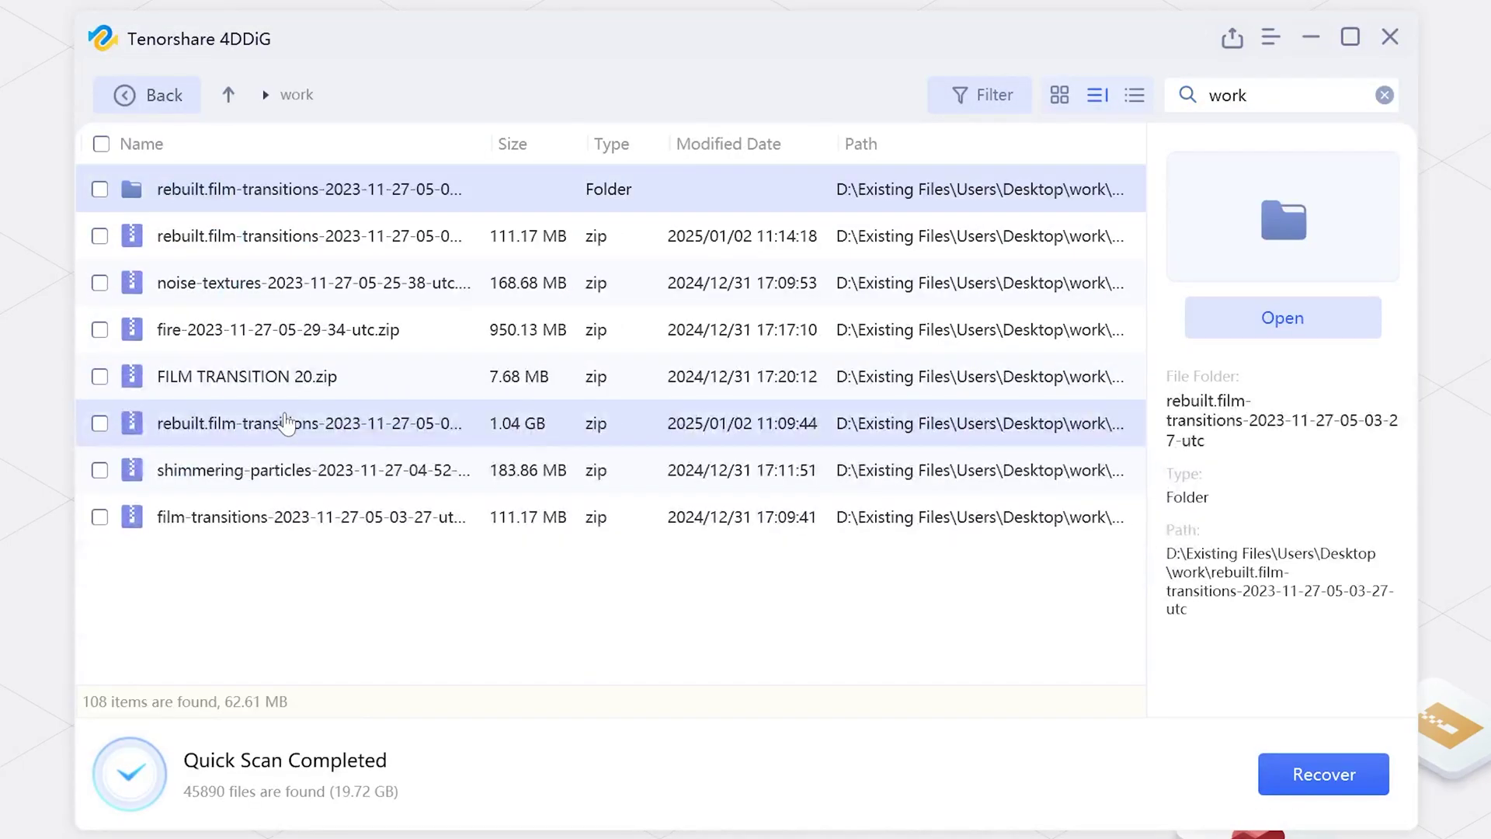
# Recover the 111.17 MB rebuilt.film-transitions zip to the Desktop despite the same-disk warning.
pyautogui.click(98, 247)
pyautogui.click(99, 236)
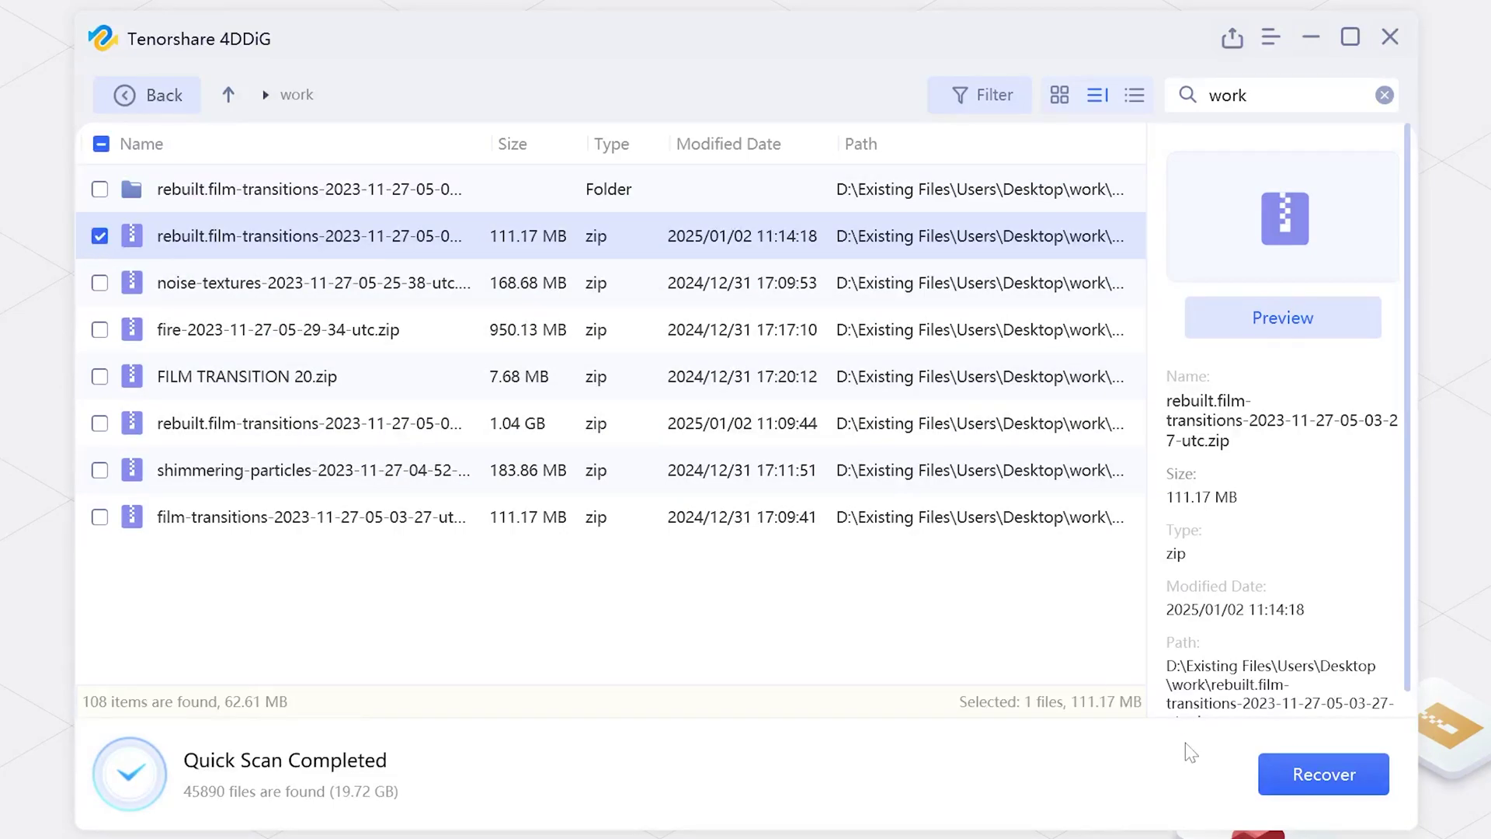
pyautogui.click(1289, 773)
pyautogui.click(916, 365)
pyautogui.click(660, 466)
pyautogui.click(1064, 614)
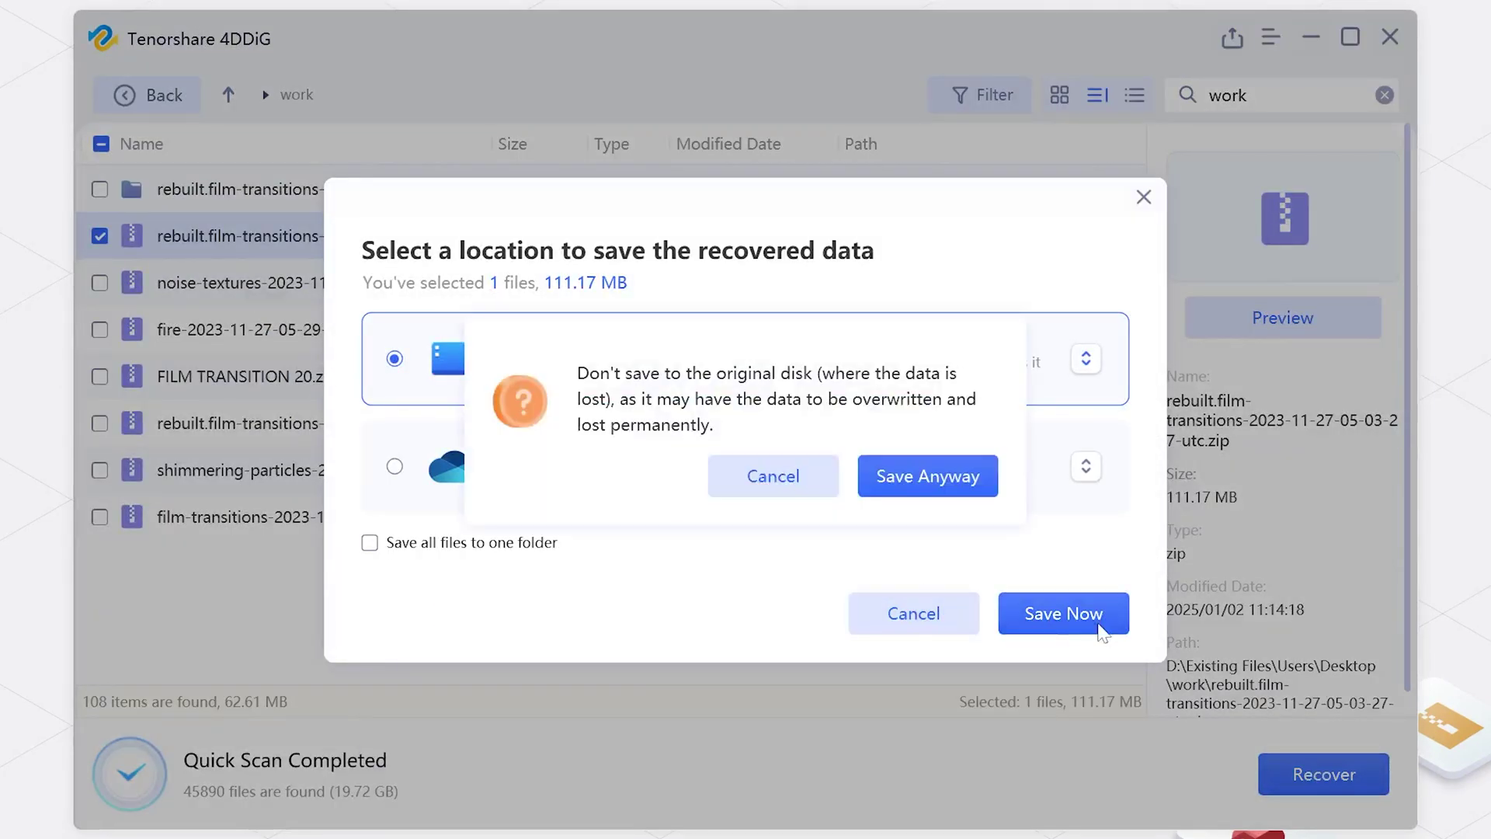
pyautogui.click(898, 485)
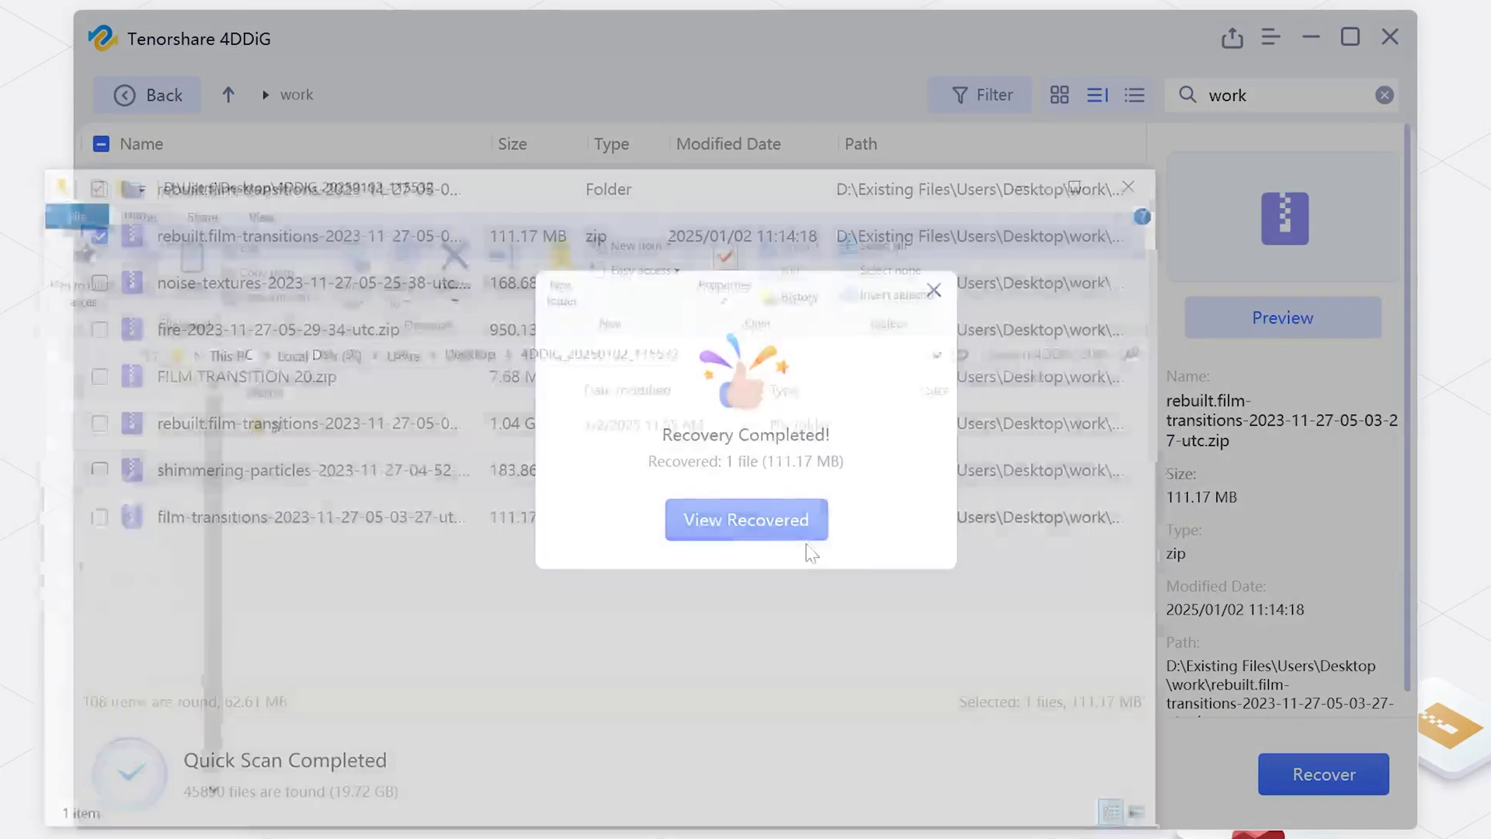
# Browse D > Existing Files > Users > Desktop > work, open the recovered zip in WinRAR, select its MP4s.
pyautogui.click(808, 551)
pyautogui.click(486, 432)
pyautogui.doubleClick(486, 424)
pyautogui.doubleClick(486, 424)
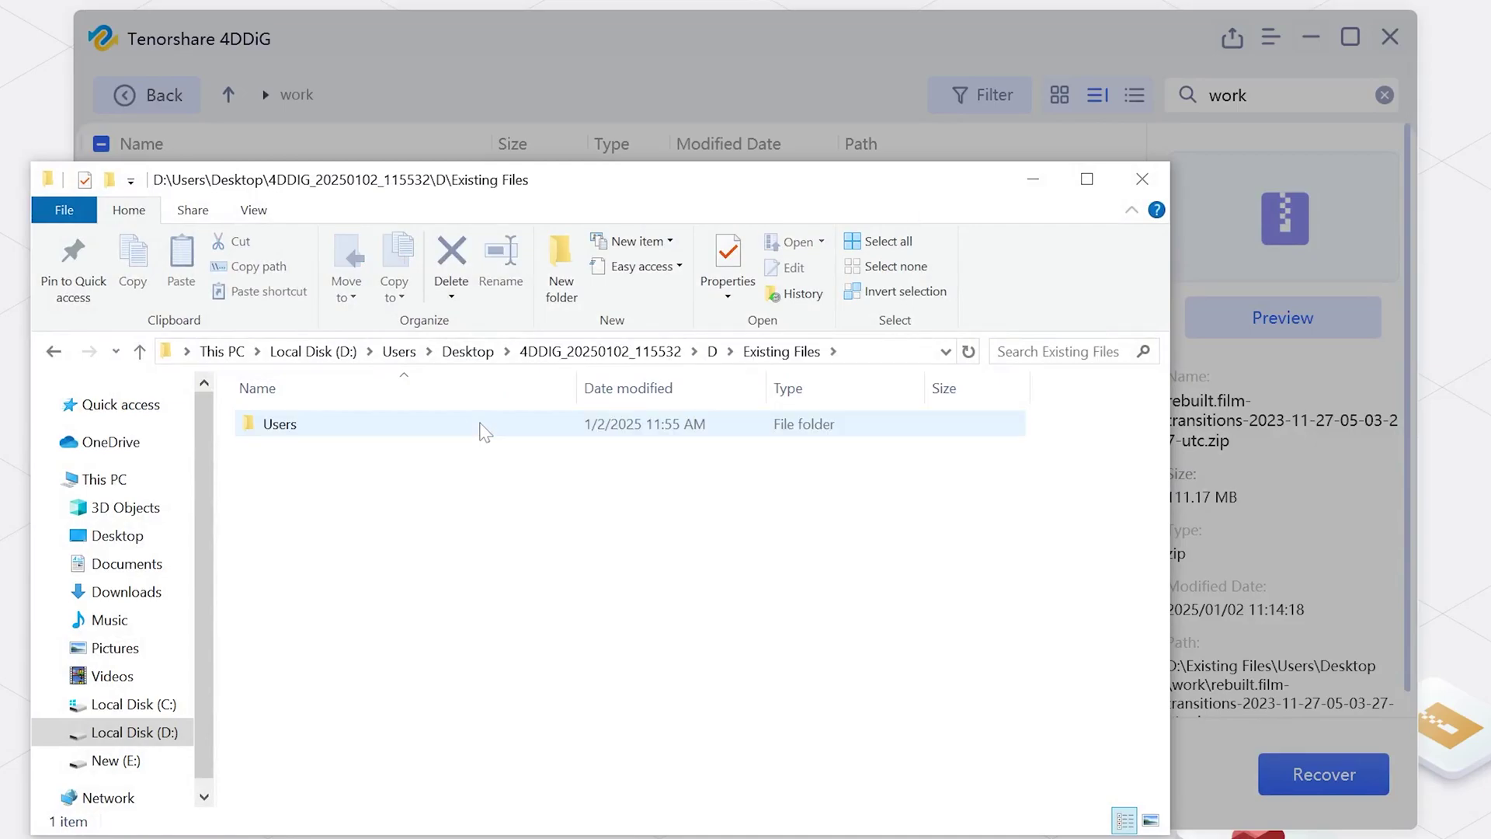
pyautogui.doubleClick(486, 424)
pyautogui.doubleClick(516, 436)
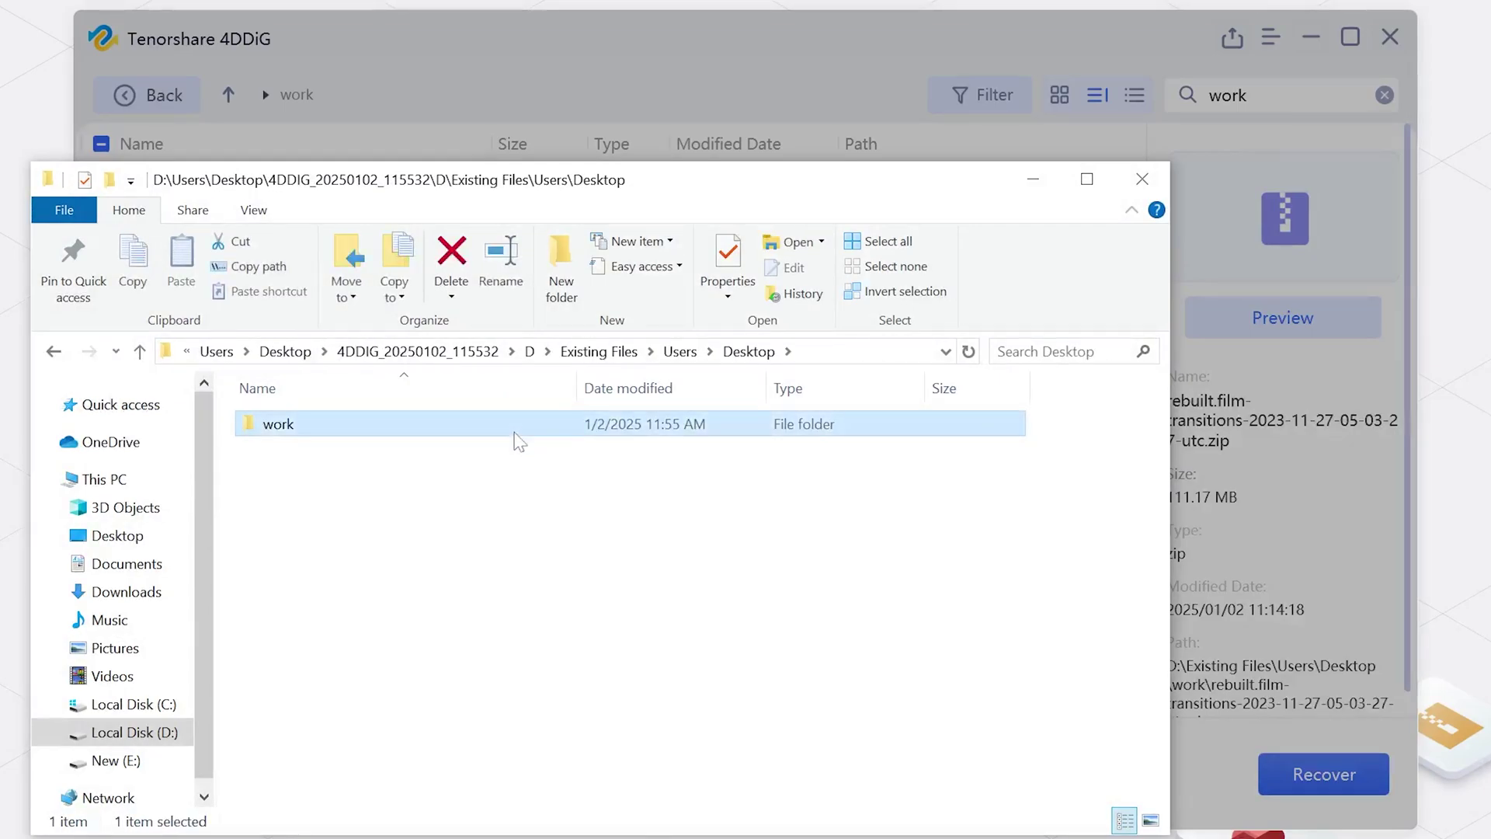
pyautogui.doubleClick(556, 437)
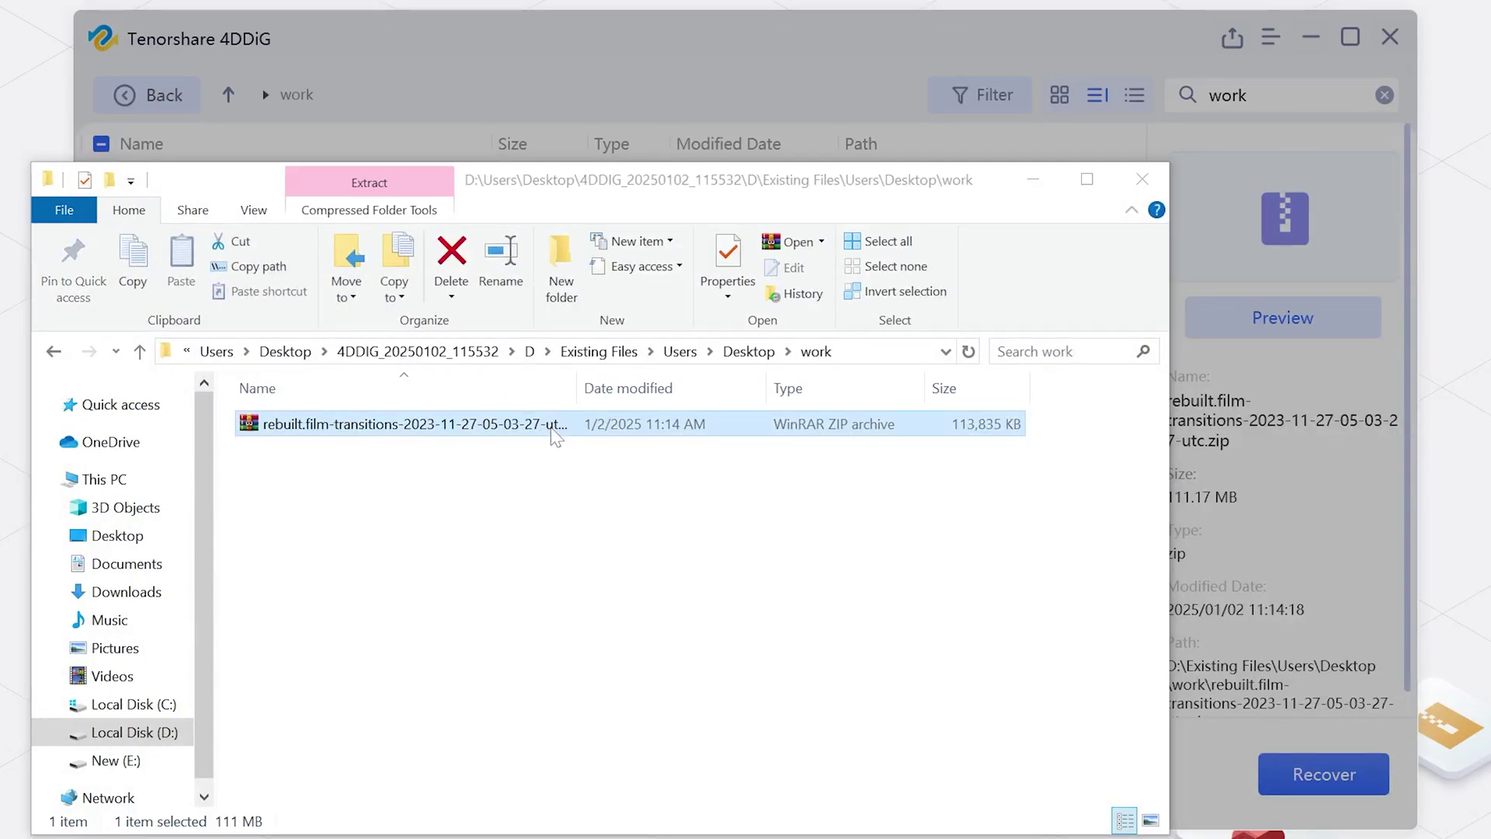
pyautogui.moveTo(819, 789); pyautogui.dragTo(637, 472)
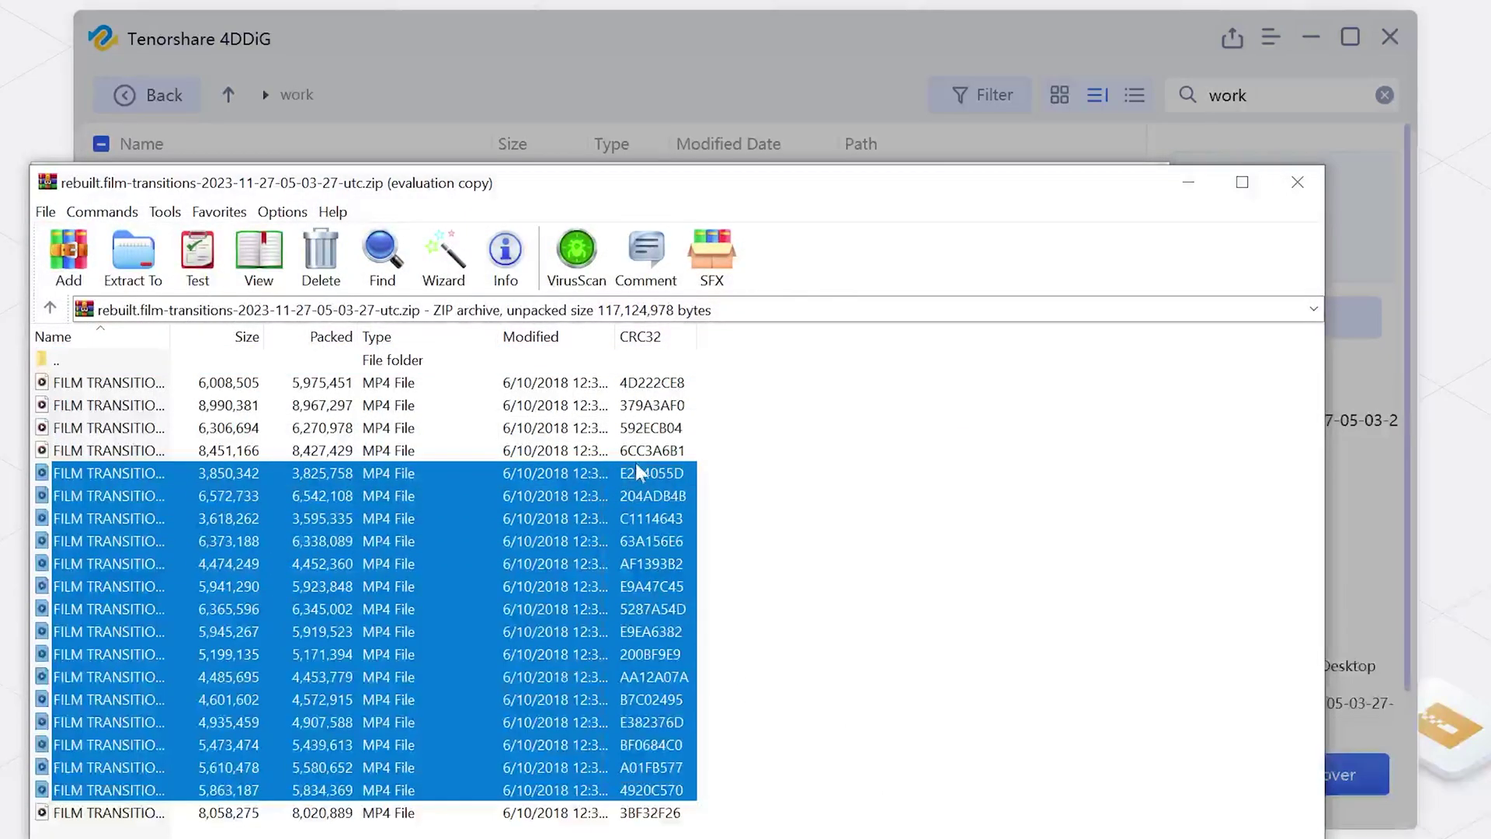